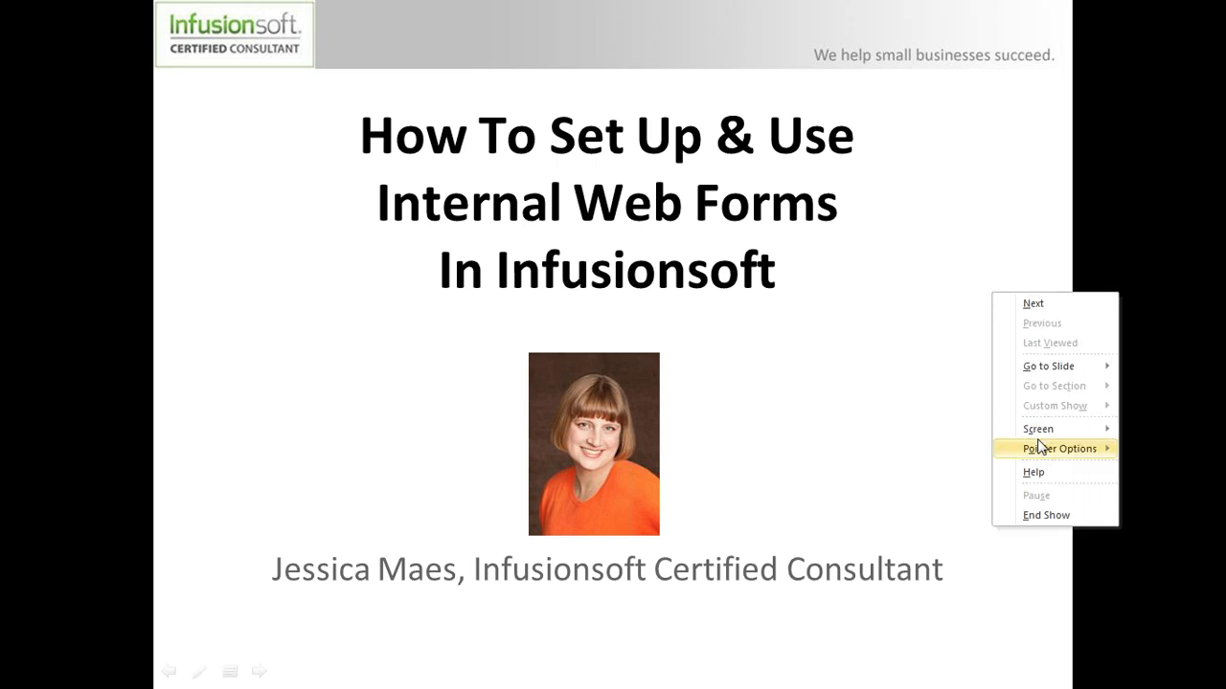
Switch to Firefox and examine the demo campaign's two appointment form goals and the Tag and confirmation sequence they feed.
mouse_move(1036, 433)
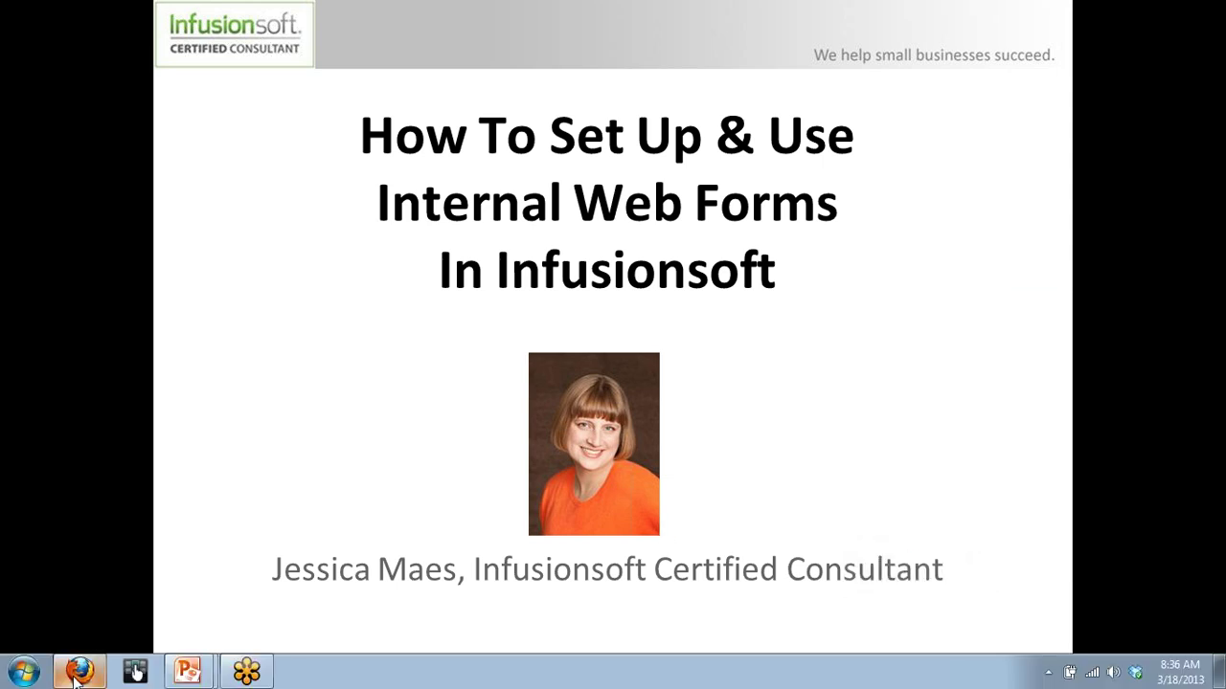
left_click(79, 673)
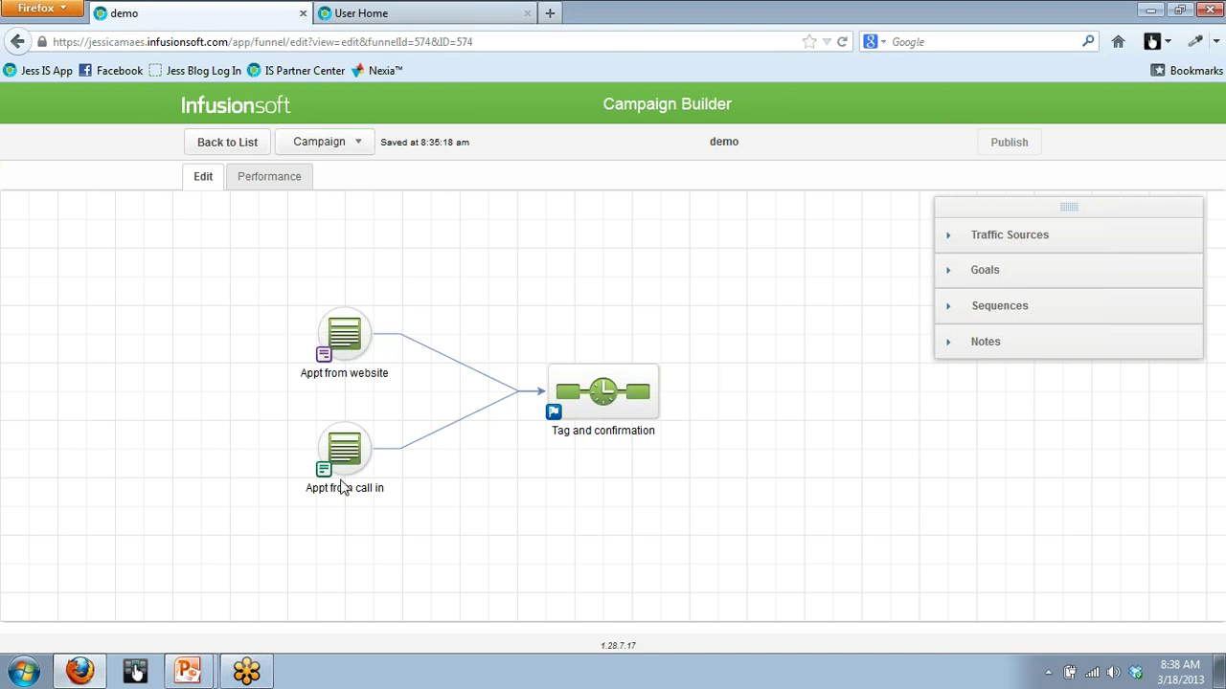
mouse_move(346, 466)
left_click_drag(212, 268, 459, 585)
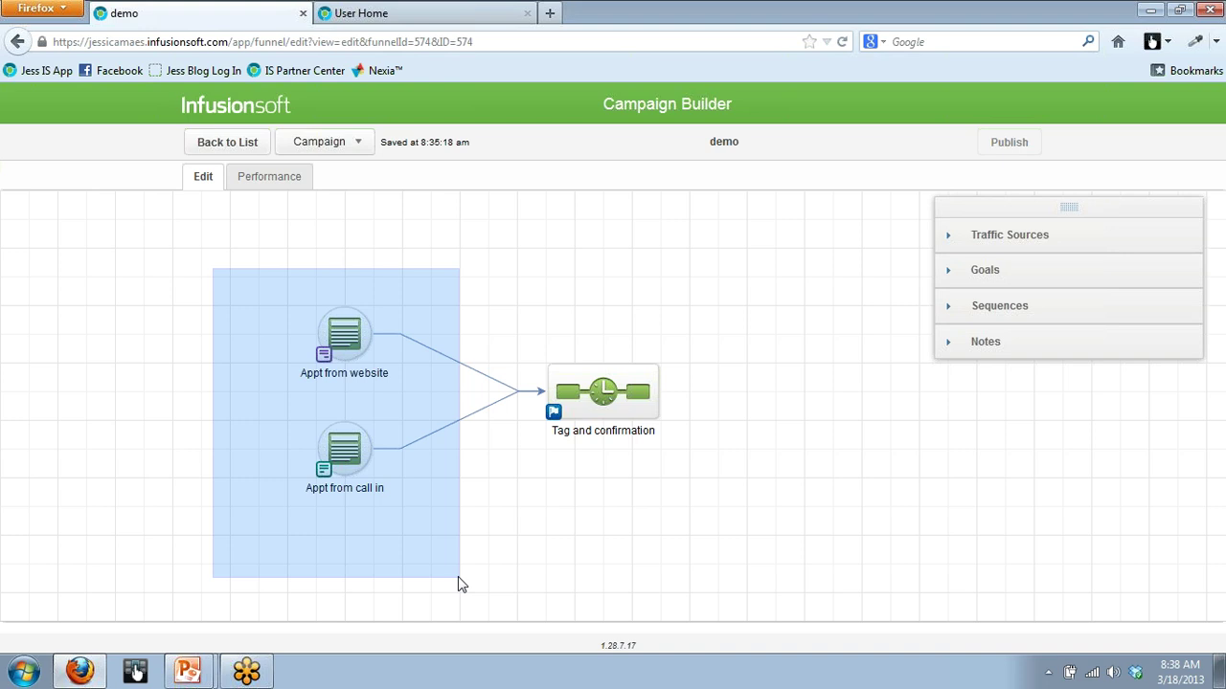
left_click_drag(458, 578, 458, 577)
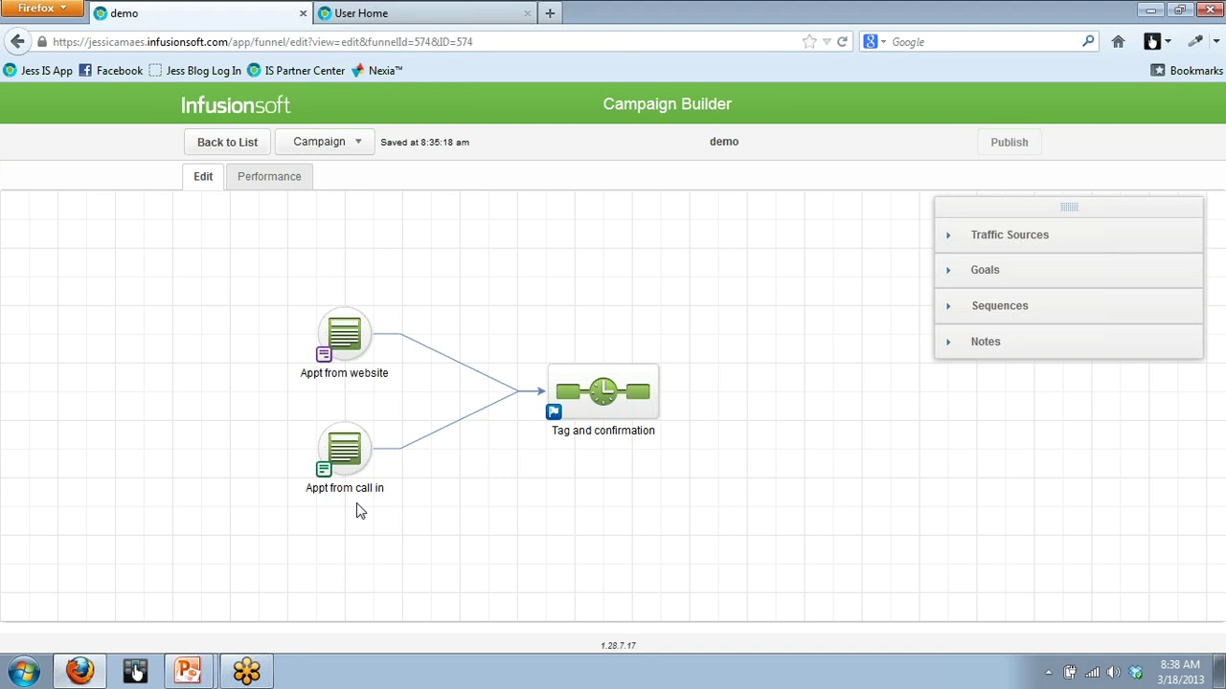
left_click_drag(289, 416, 400, 555)
left_click(440, 537)
left_click_drag(257, 250, 479, 596)
left_click_drag(529, 320, 743, 568)
left_click(801, 429)
left_click_drag(268, 251, 723, 600)
left_click(785, 501)
Add two Sign up for newsletter goals, one above the other, in the empty canvas area beside the Tag and confirmation sequence.
left_click(1003, 275)
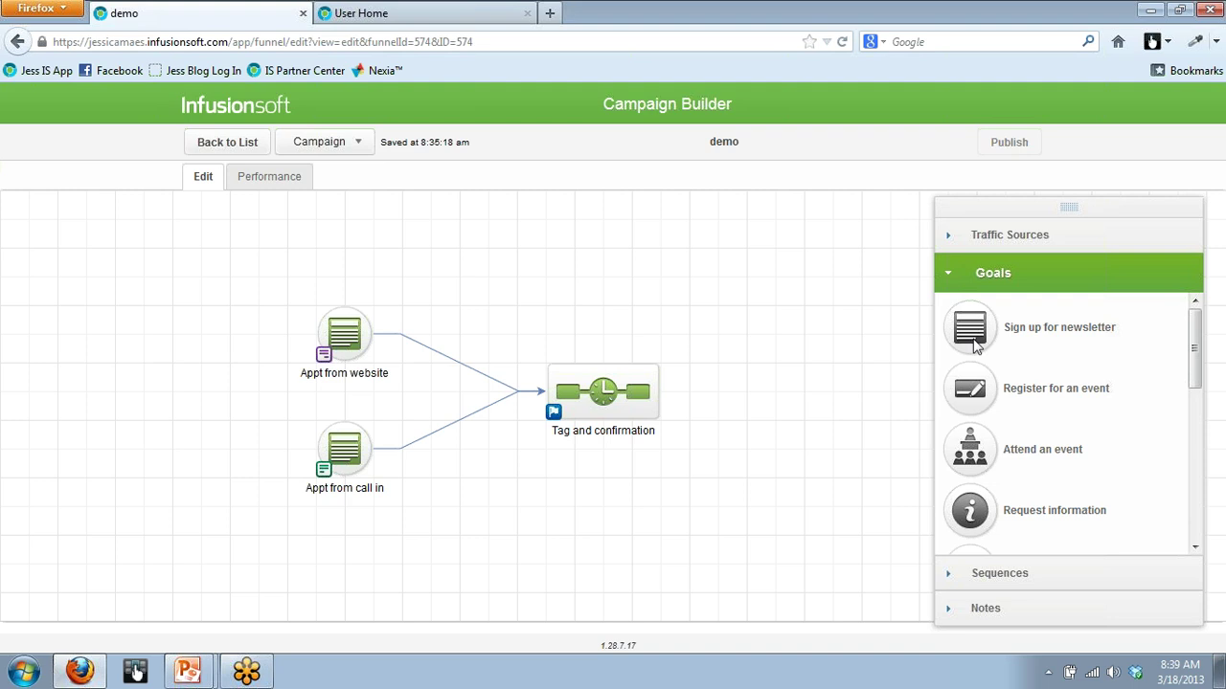
left_click_drag(975, 347, 831, 279)
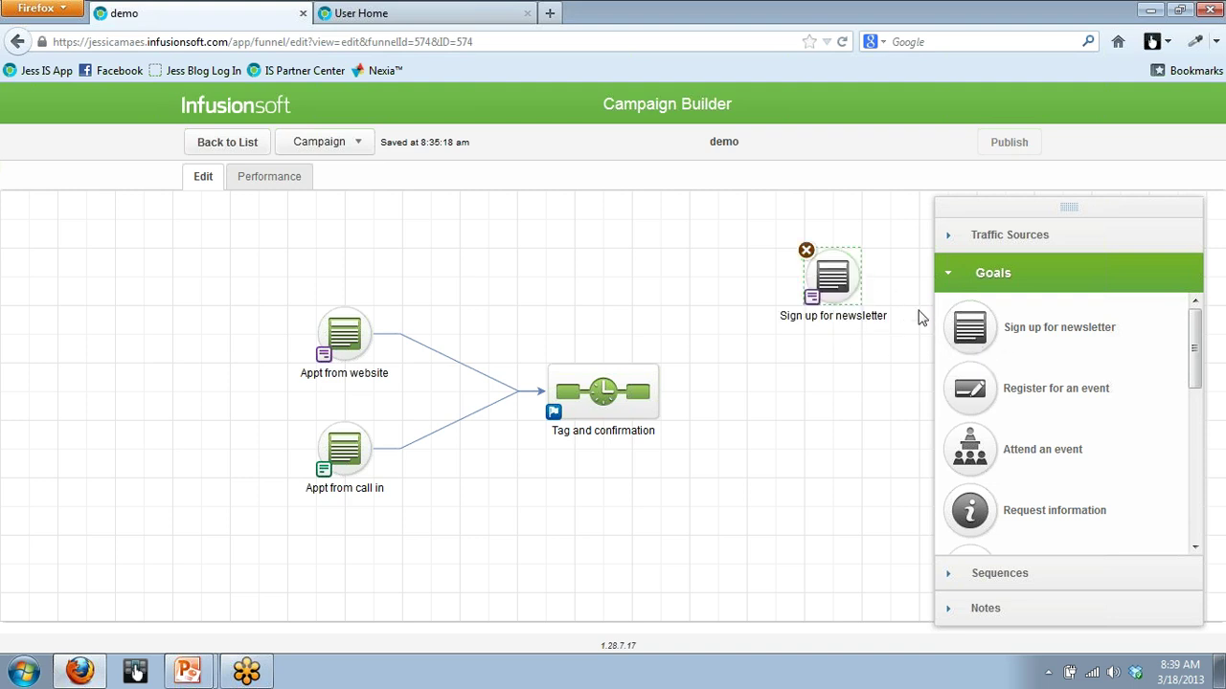
left_click_drag(963, 329, 826, 391)
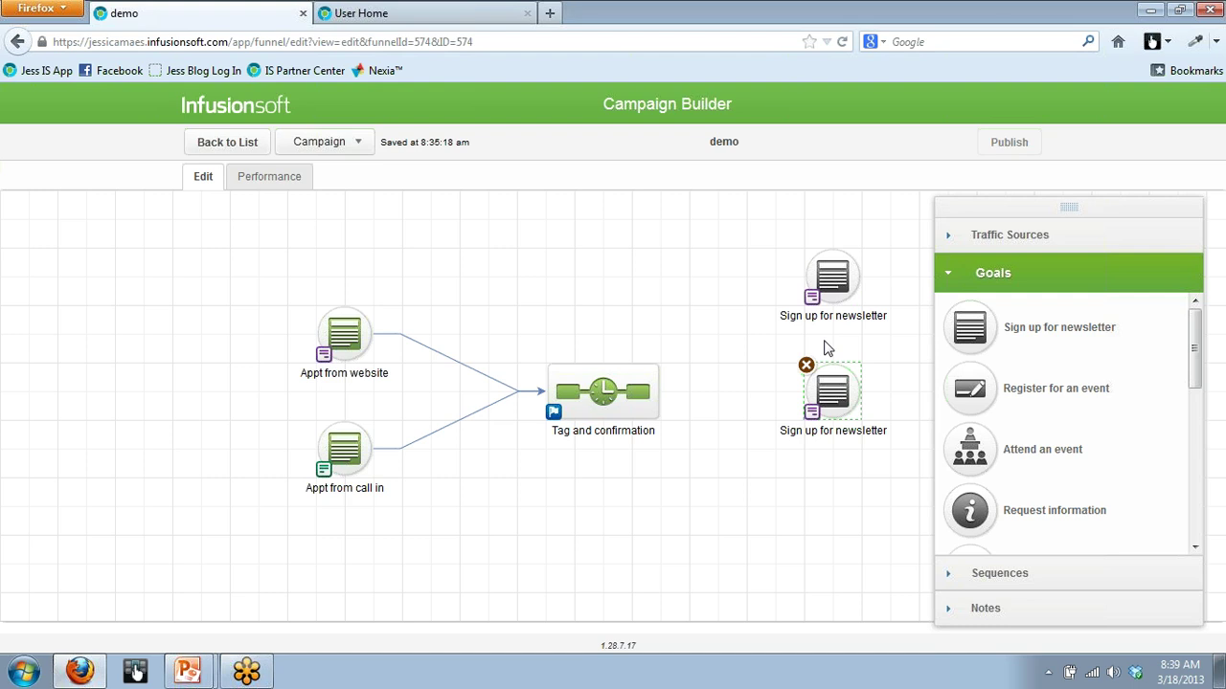
Set the lower newsletter goal to be achieved when a user submits an internal form, and save the goal settings.
mouse_move(819, 305)
mouse_move(807, 414)
double_click(811, 423)
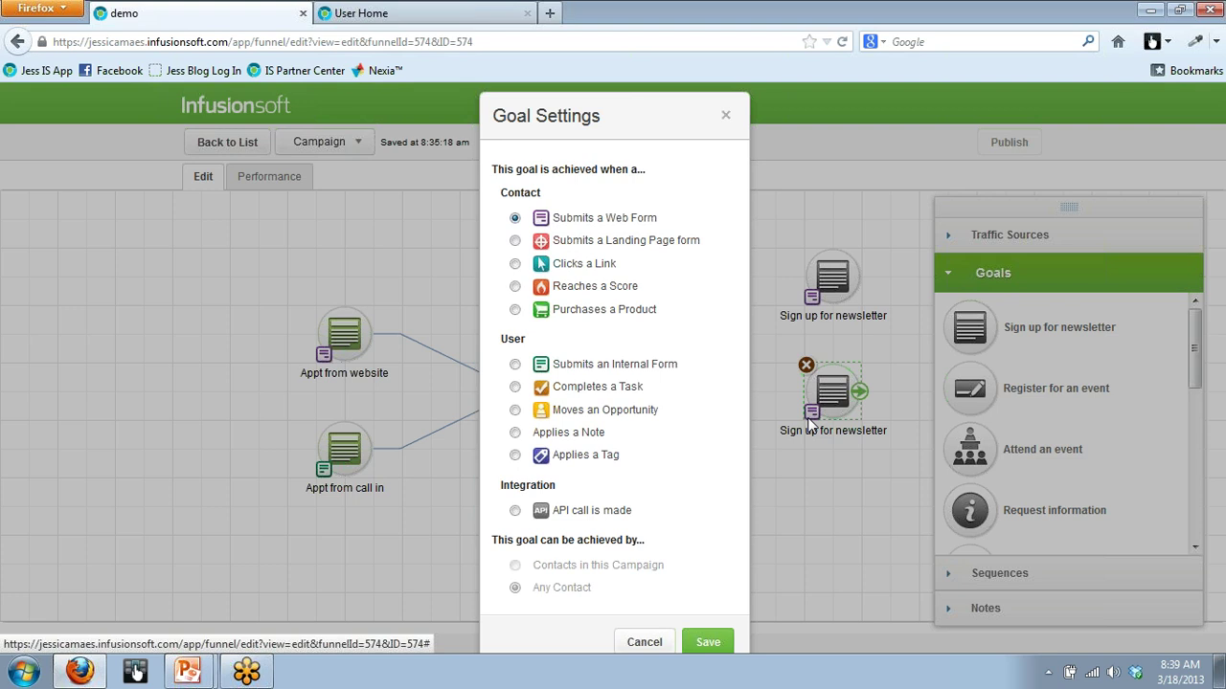
left_click(515, 364)
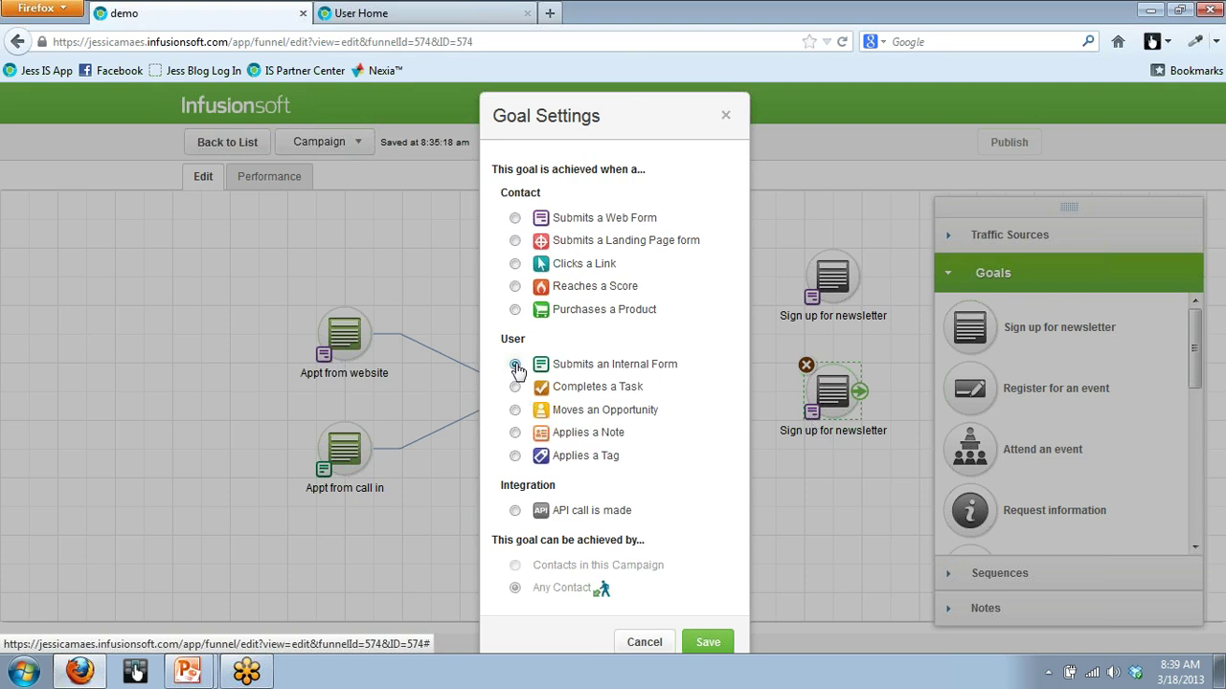
left_click(706, 642)
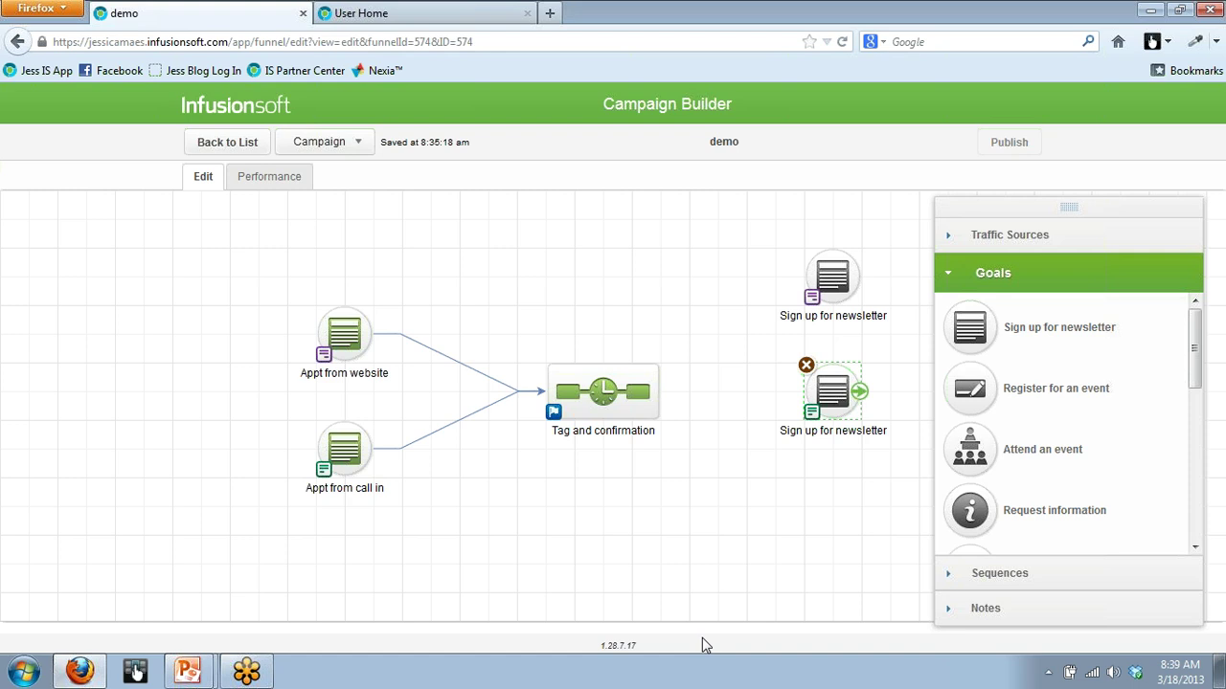
Delete both Sign up for newsletter goals from the campaign canvas.
left_click(806, 366)
left_click(832, 272)
left_click(808, 253)
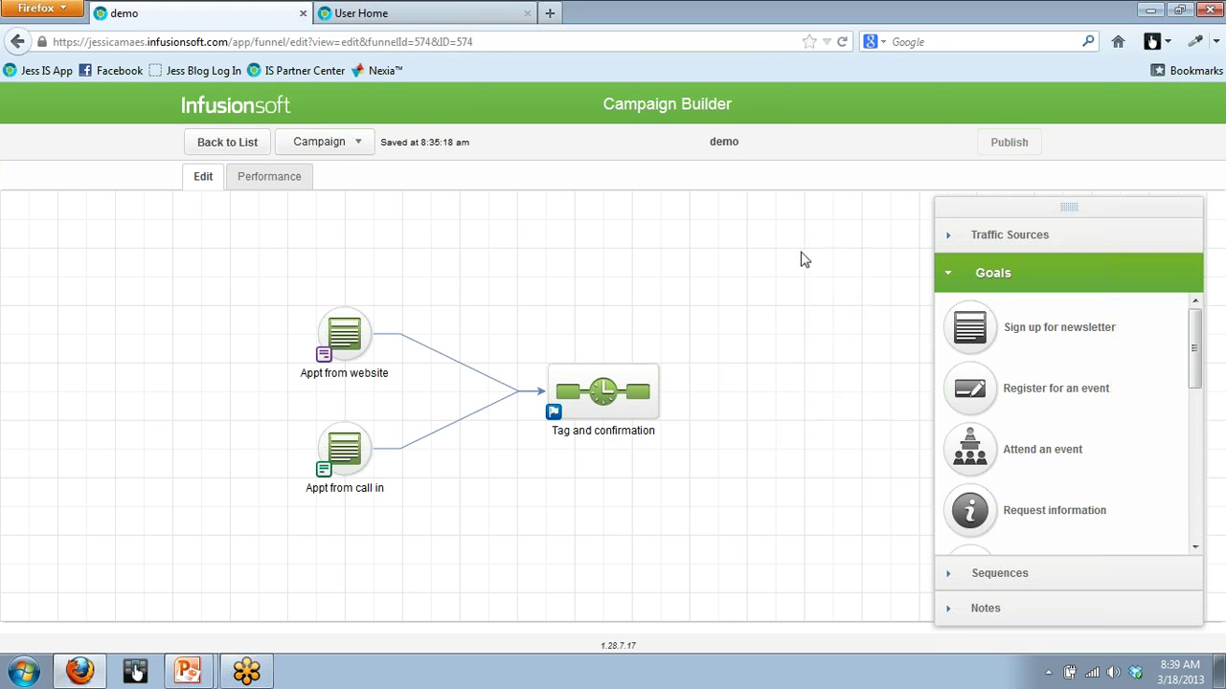
View the design of the Appt from call in internal form and return to the campaign.
double_click(346, 452)
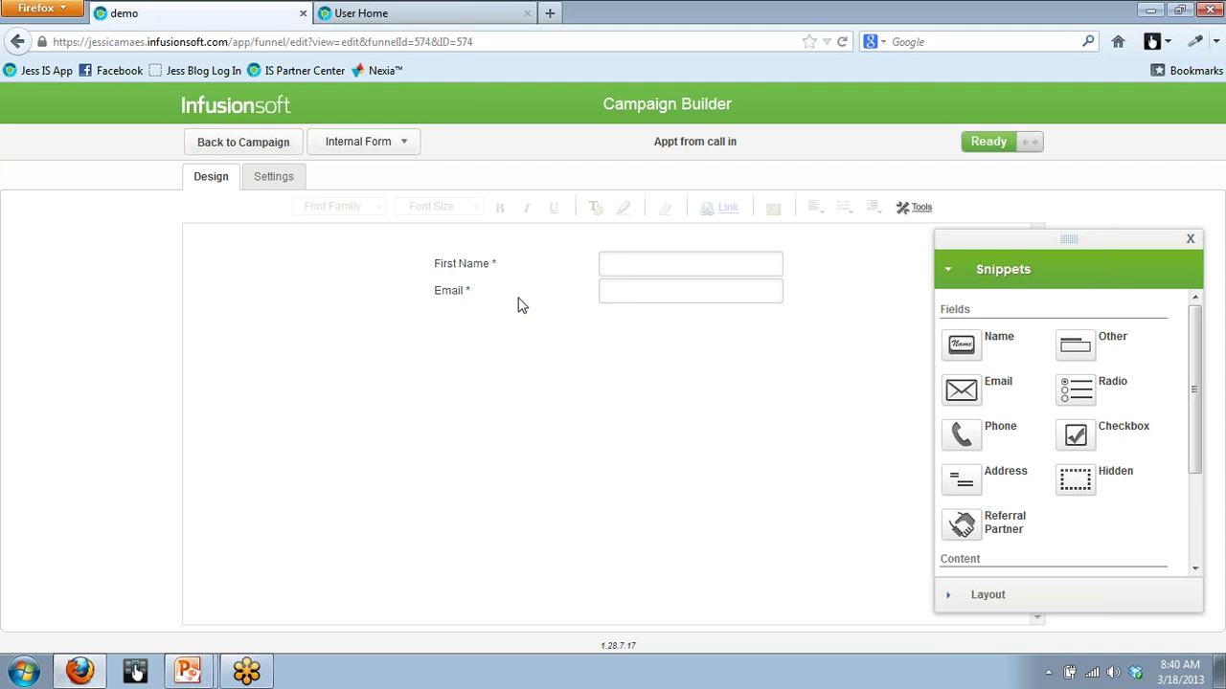
left_click(255, 153)
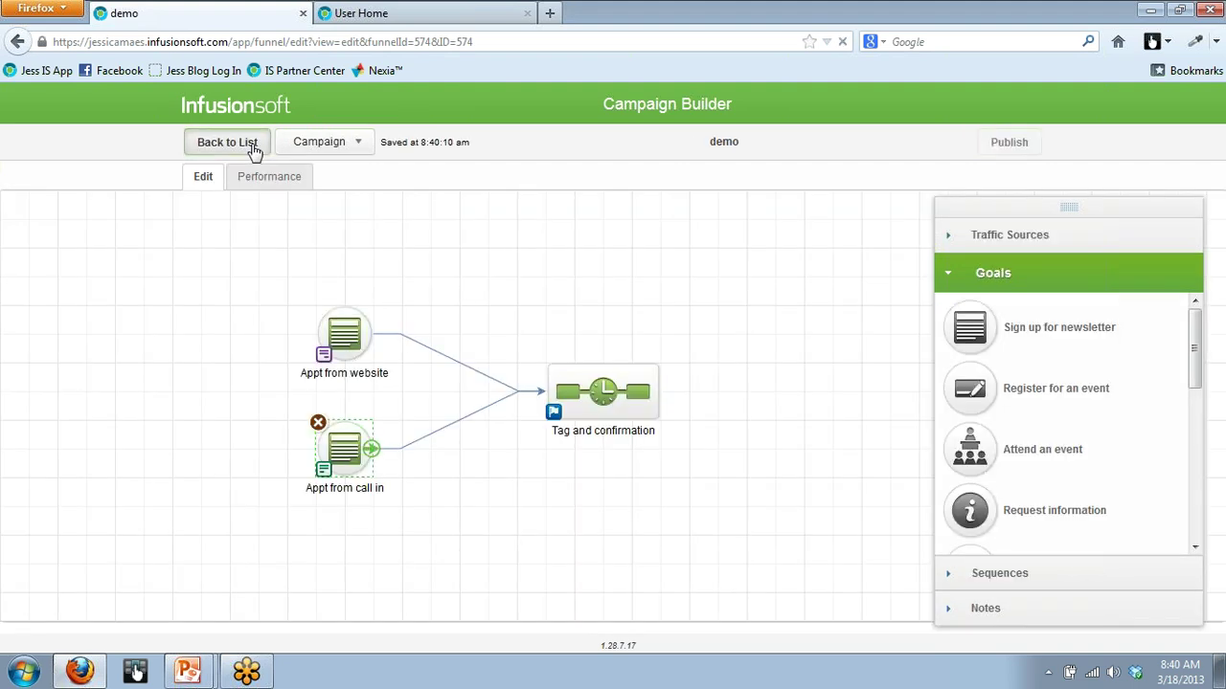
Leave for the campaign list and reopen the demo campaign in edit mode.
left_click(255, 154)
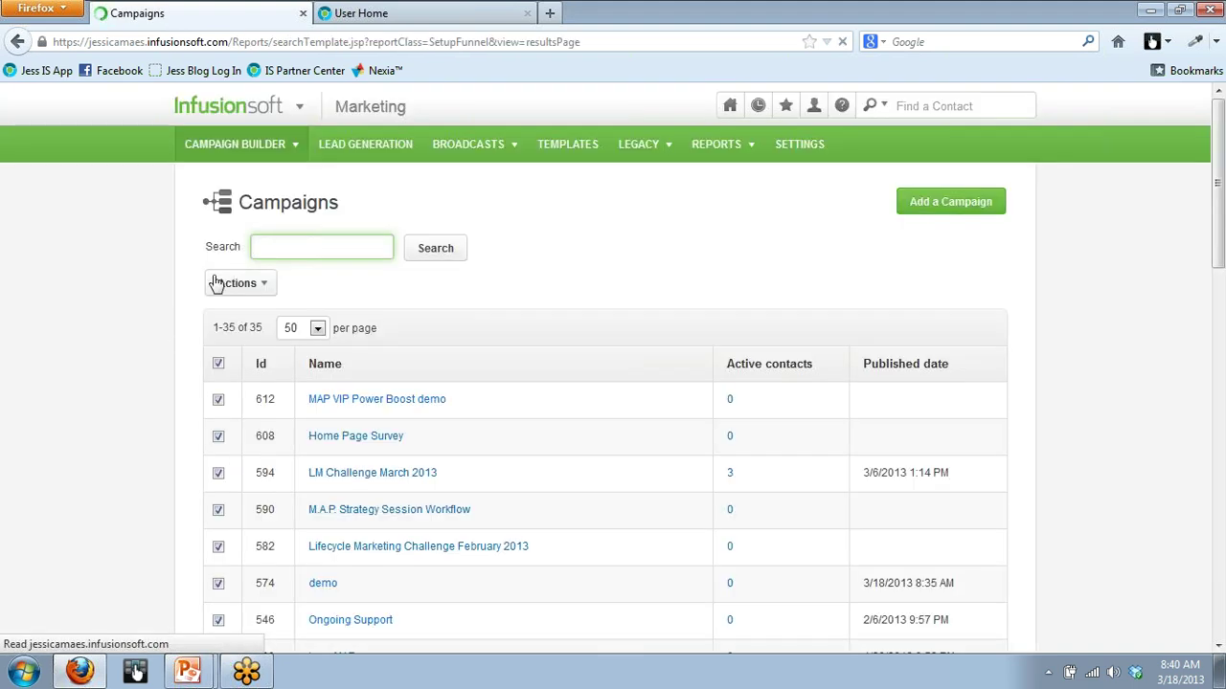
left_click(322, 586)
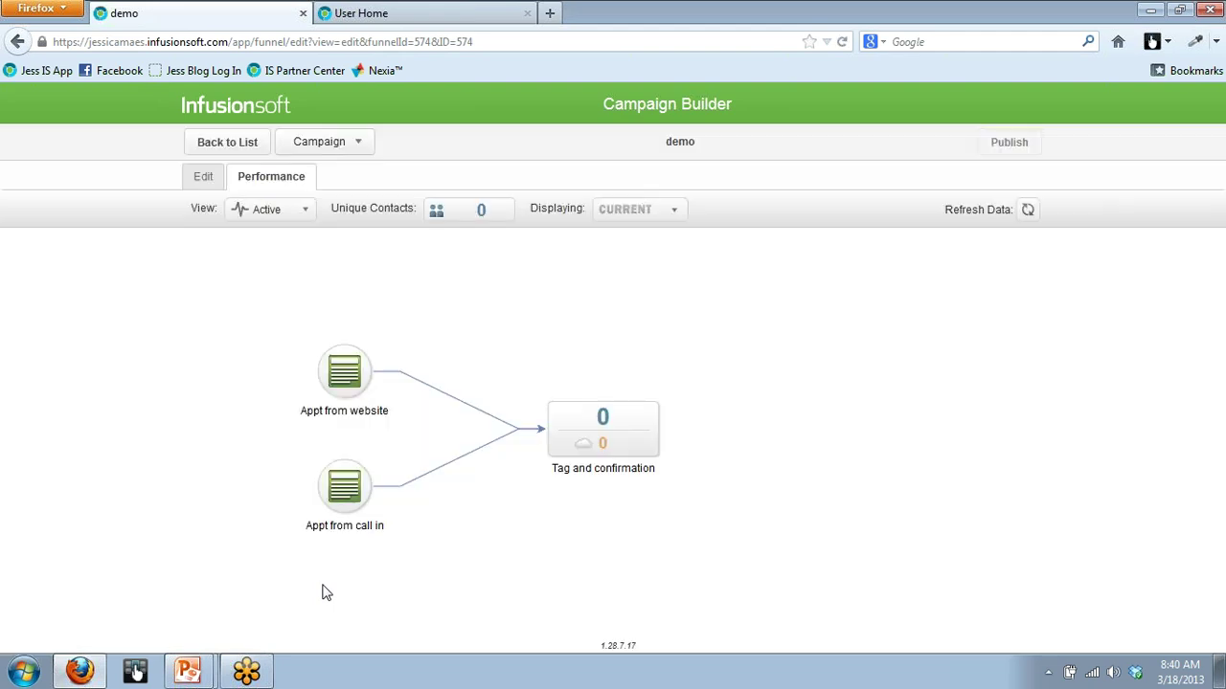
left_click(213, 176)
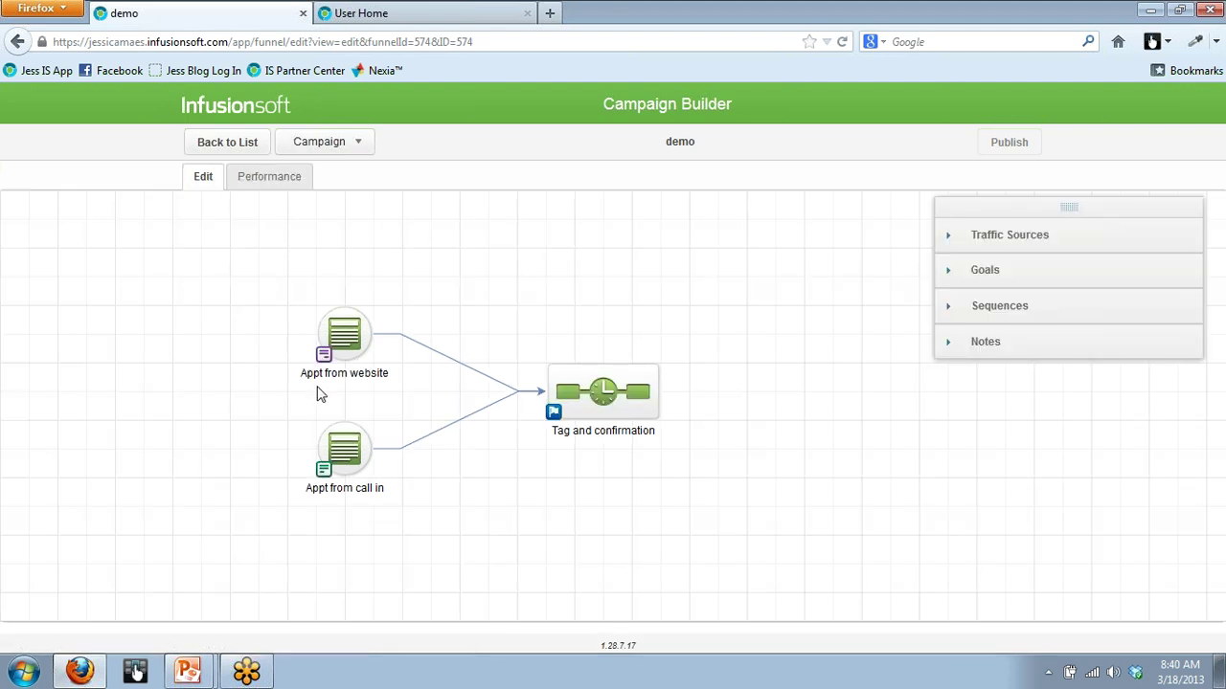
Try out a Sign up for newsletter goal and a Register for an event goal on the canvas, and delete both.
mouse_move(364, 447)
left_click(948, 275)
left_click_drag(972, 345, 800, 287)
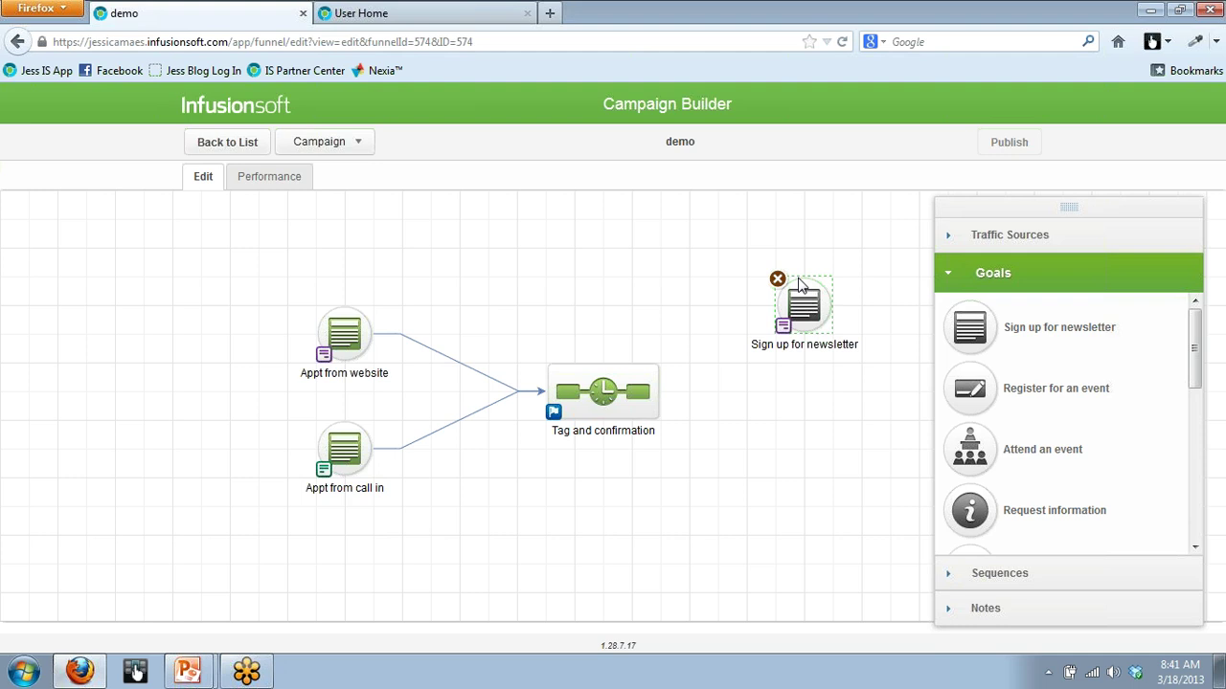
left_click_drag(981, 396, 771, 391)
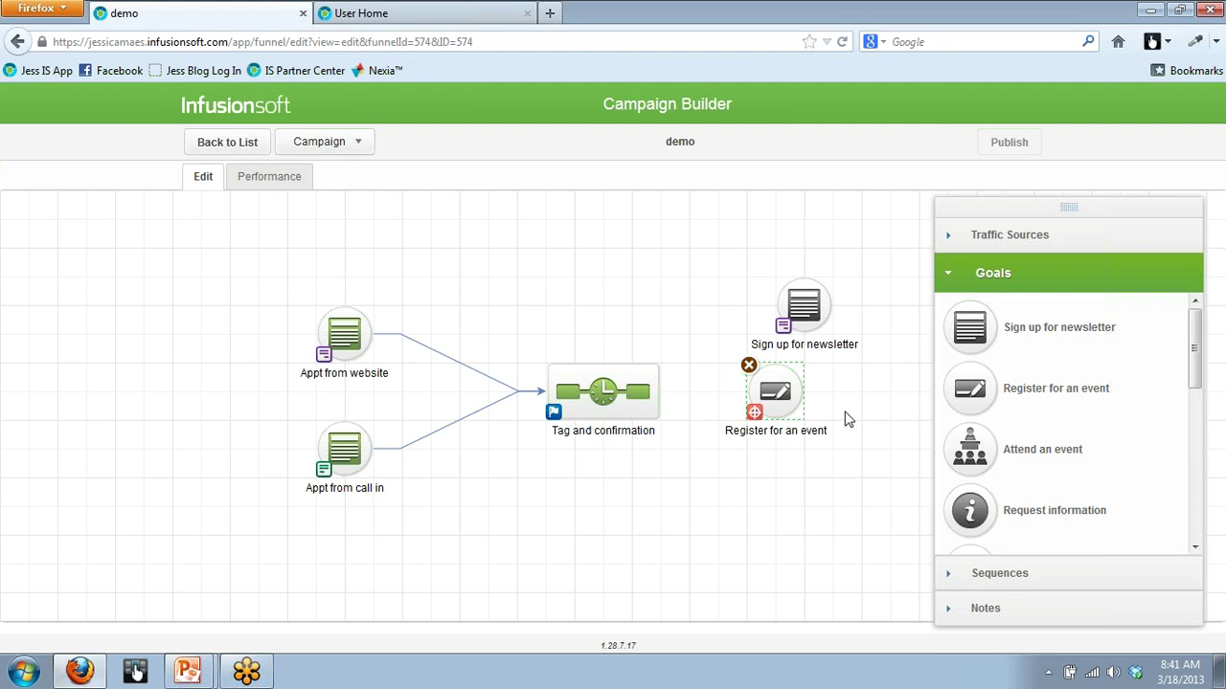
left_click(749, 365)
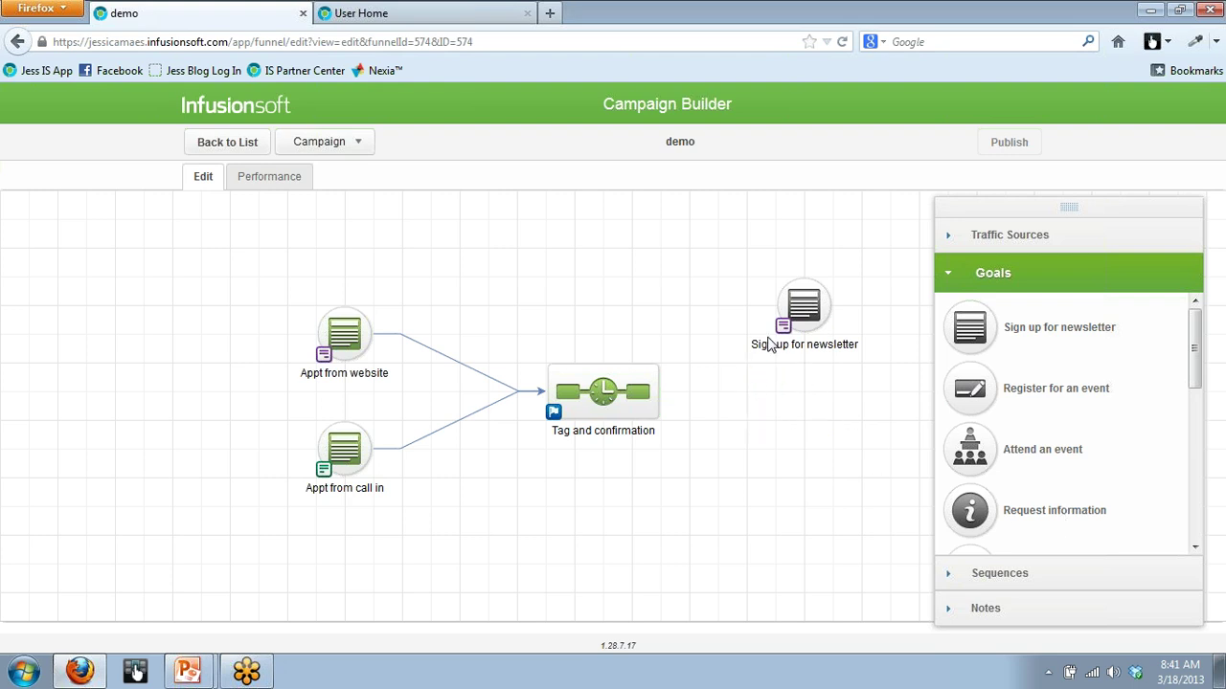
left_click(775, 278)
Open the name of the Appt from call in goal for editing and close it without changing it.
left_click(368, 490)
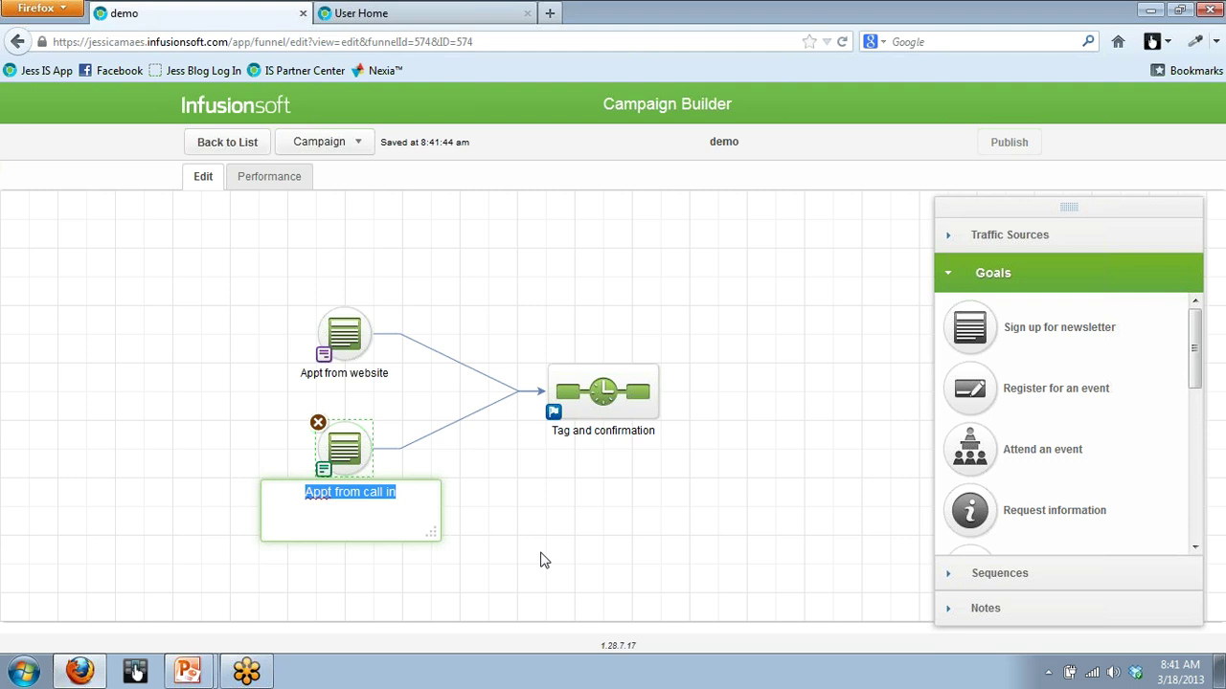
left_click(541, 560)
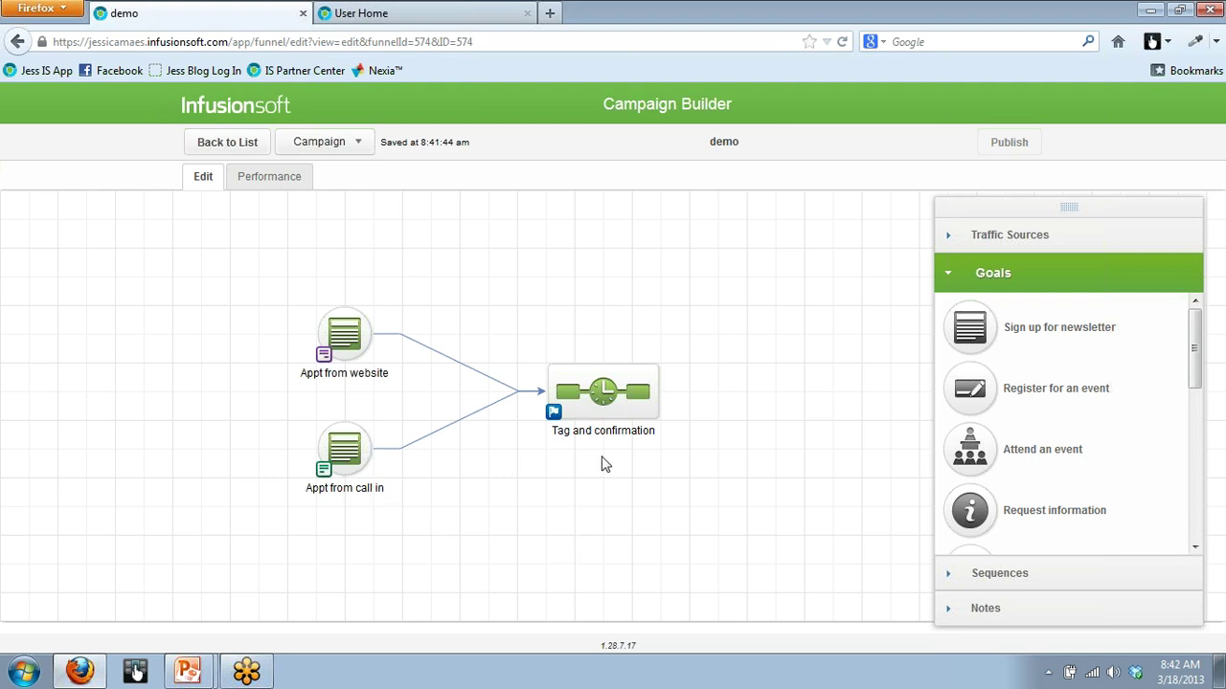
mouse_move(352, 462)
Go to the contact search results in the User Home page and open the contact whose company is MC.
left_click(403, 12)
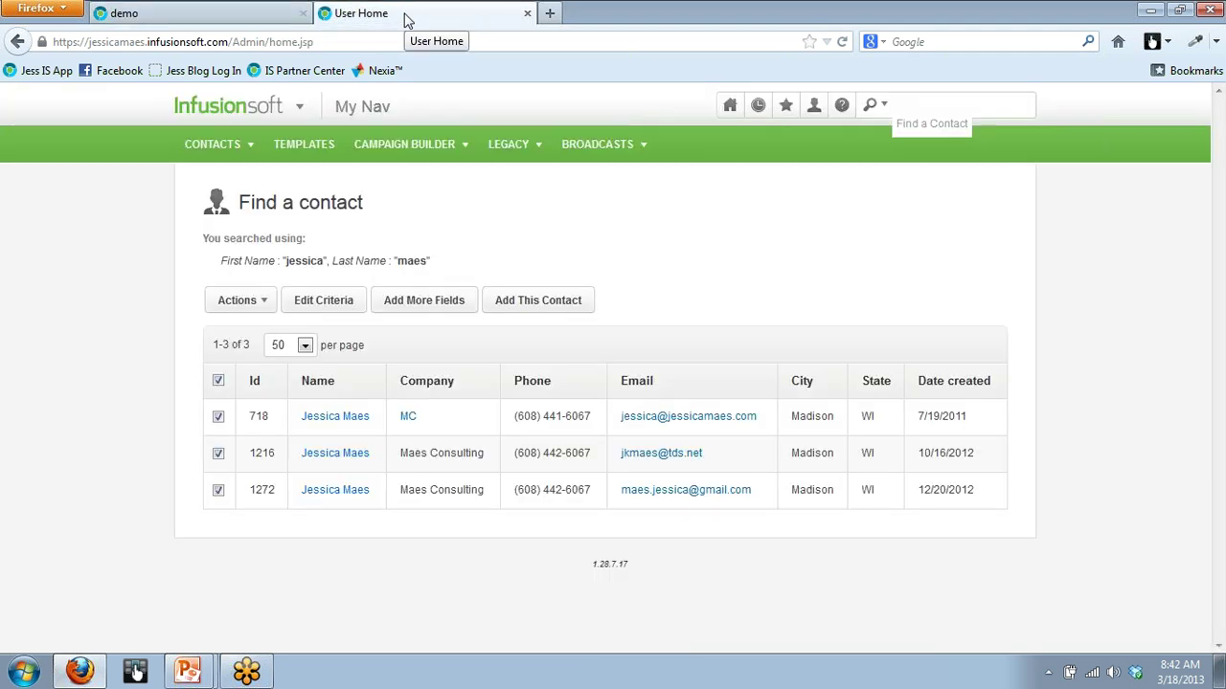
left_click(319, 424)
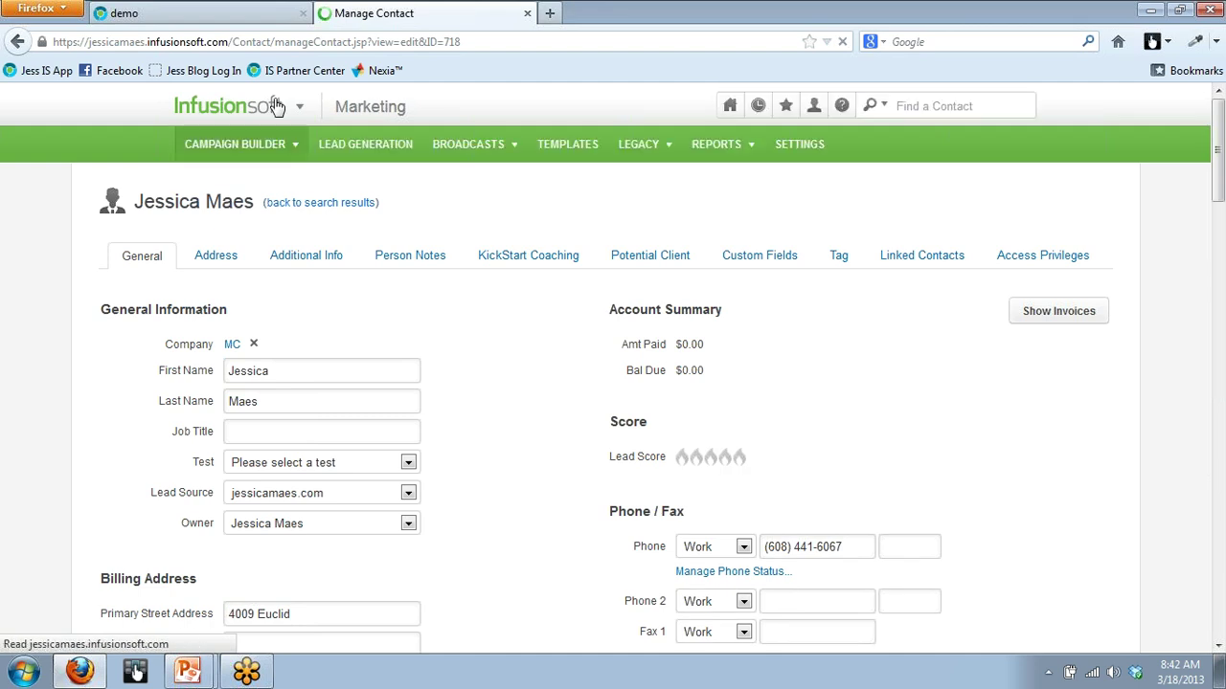
left_click(276, 105)
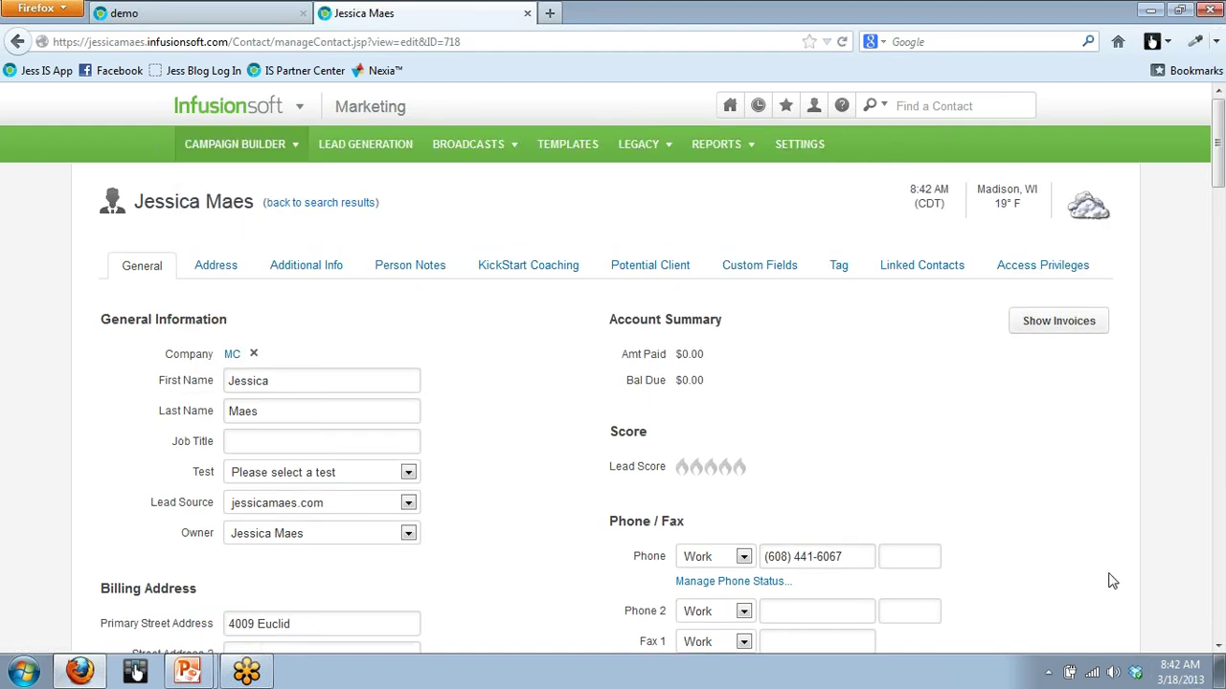
Look through the contact record's details, tags, tasks and notes down to the Internal Form Submissions section.
left_click(1219, 648)
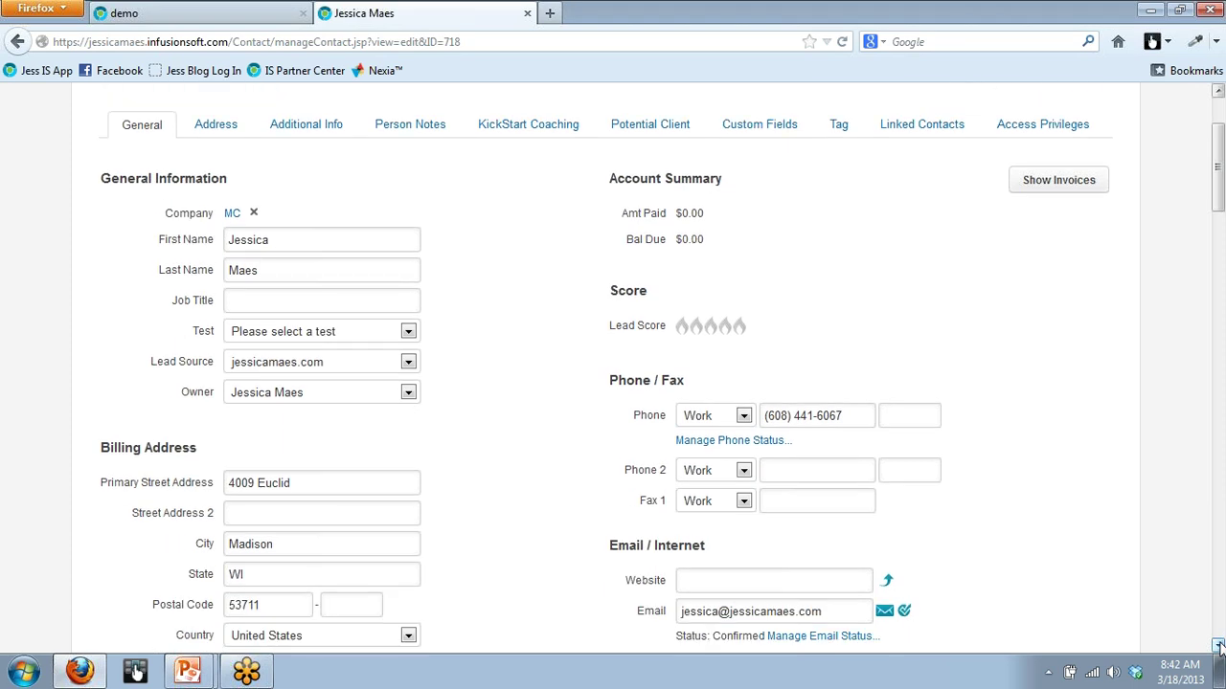
left_click(1219, 648)
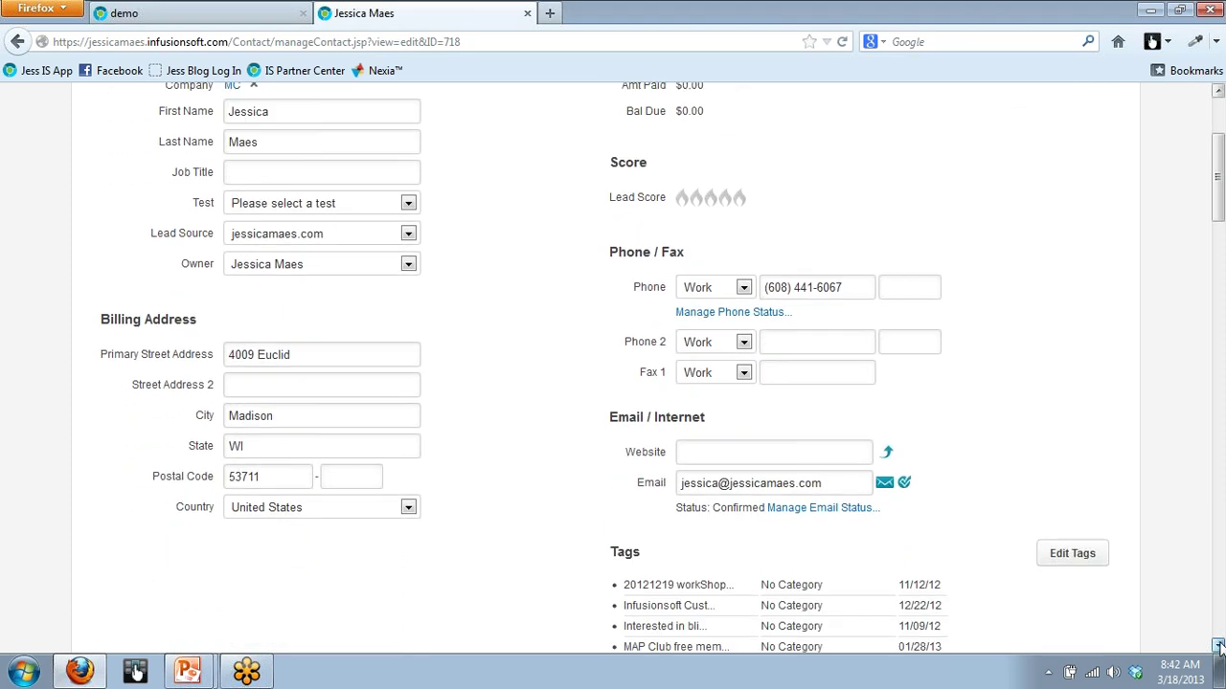
left_click(1219, 647)
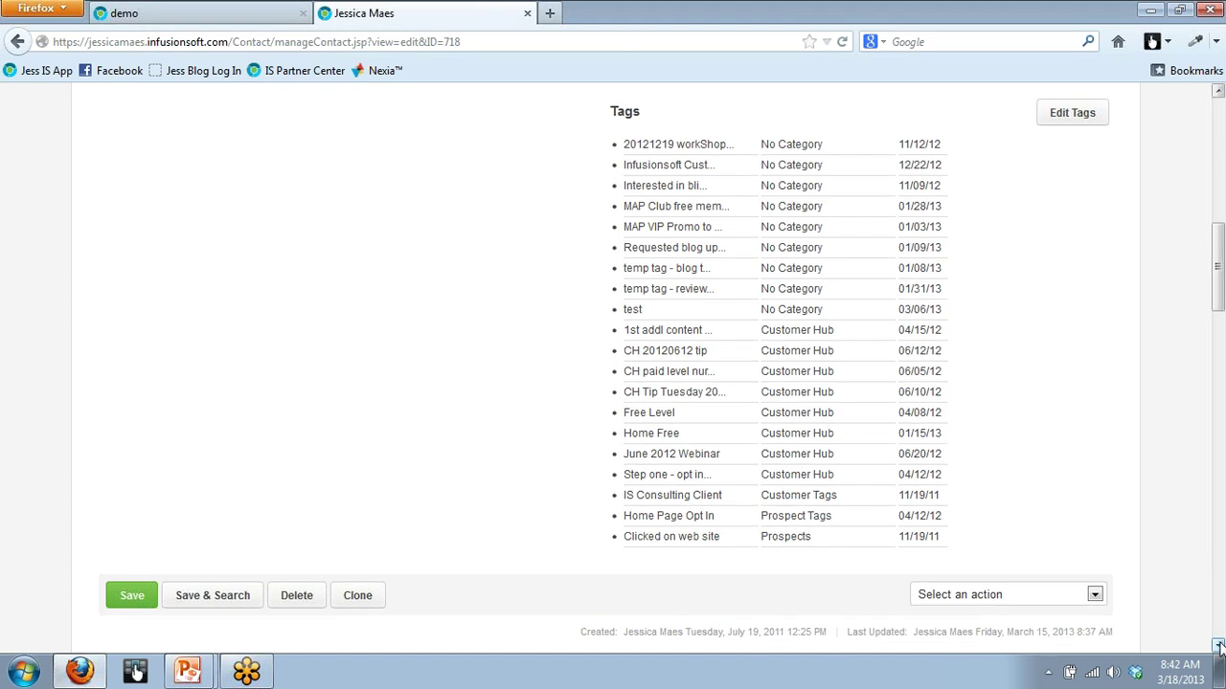
left_click(1219, 647)
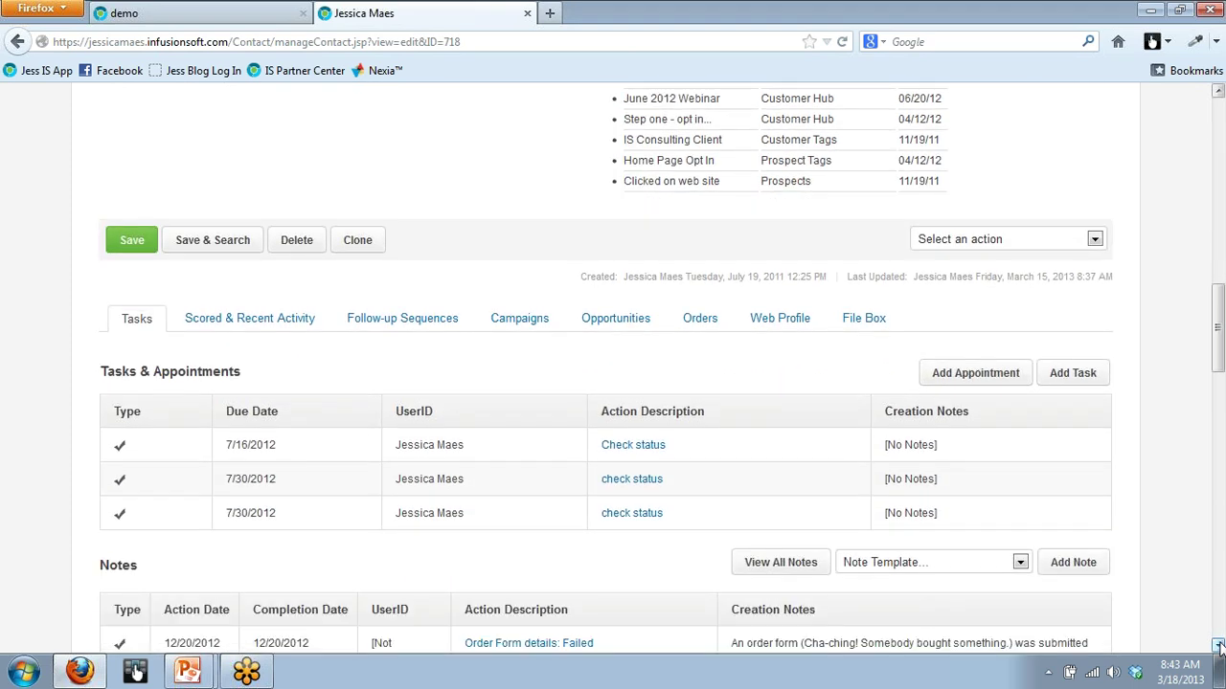
left_click(1219, 648)
left_click(1219, 647)
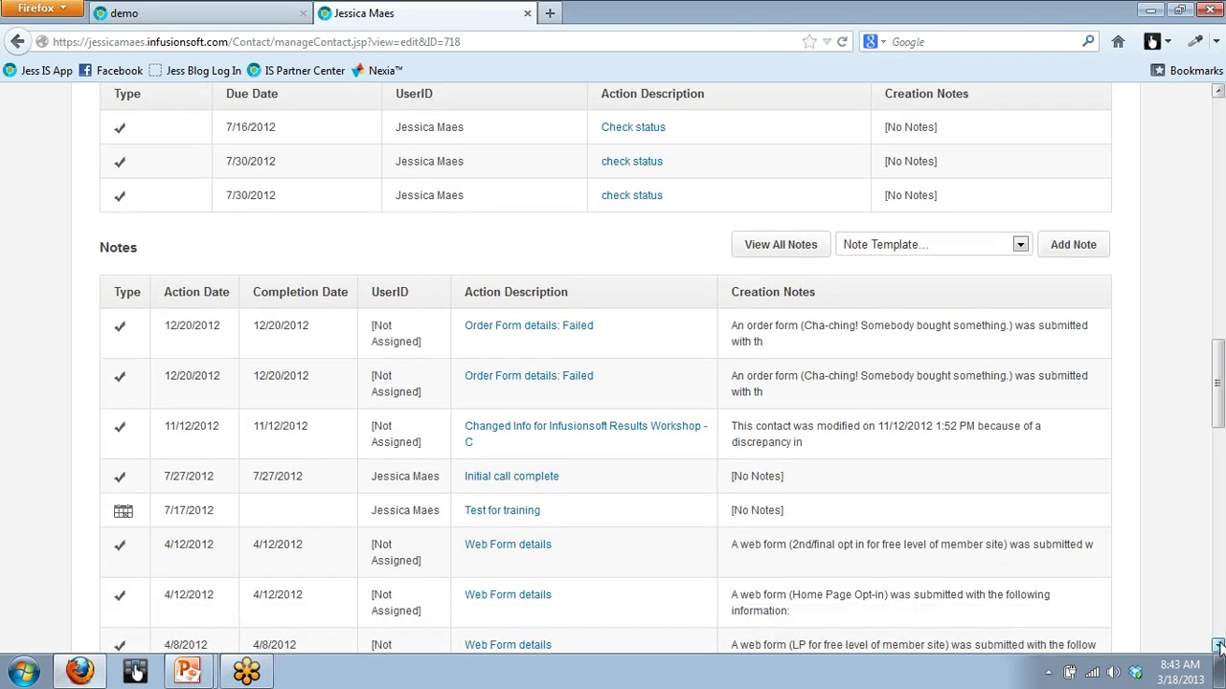
left_click(1219, 647)
left_click(1219, 647)
left_click(1219, 647)
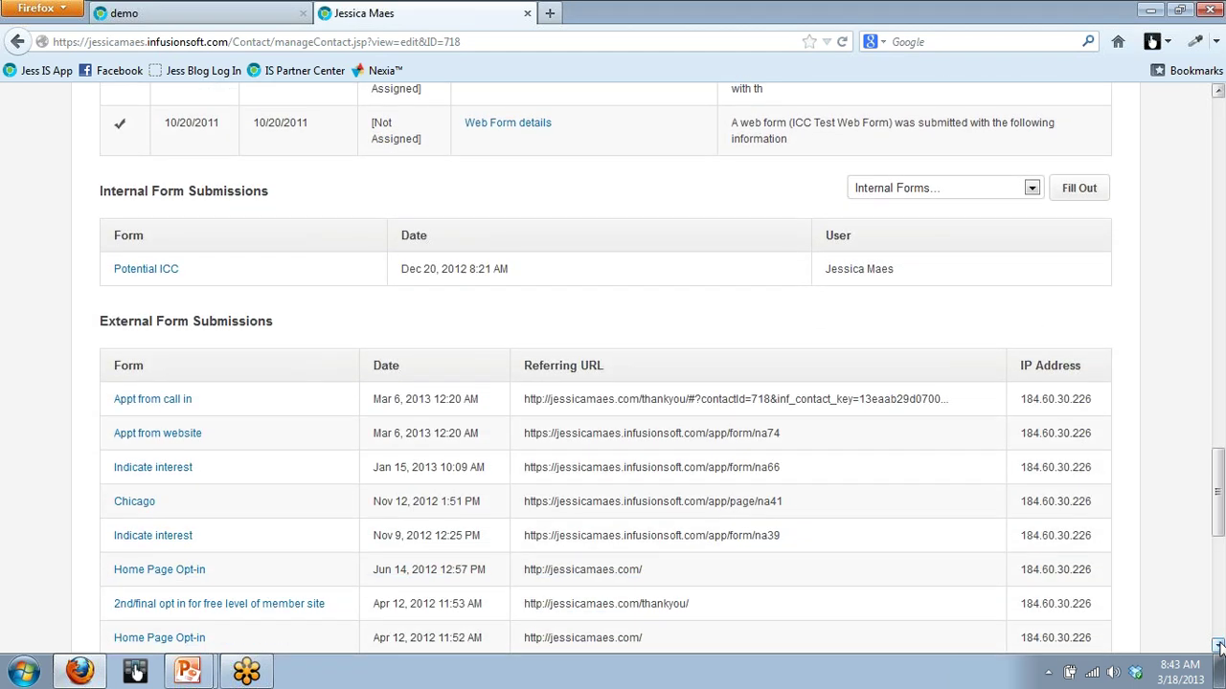
left_click_drag(100, 191, 228, 191)
left_click(274, 200)
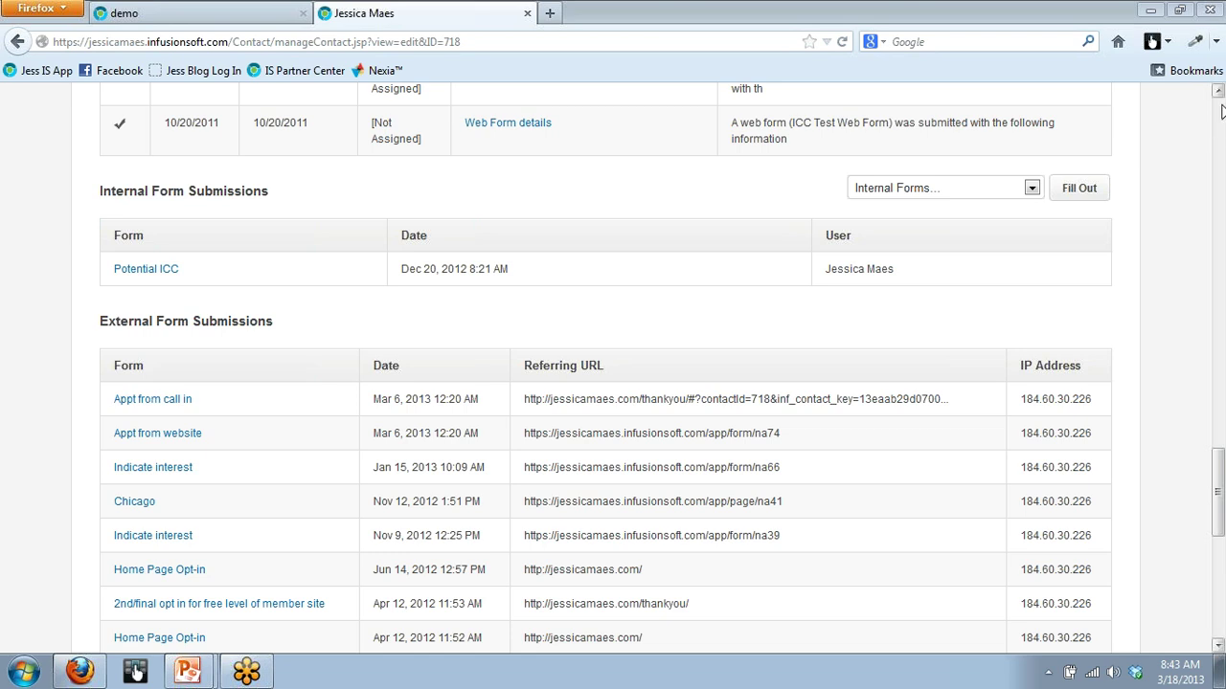
Review the contact's Notes and Tasks & Appointments sections above, and return to Internal Form Submissions.
left_click(1218, 91)
scroll(1218, 91, "up", 6)
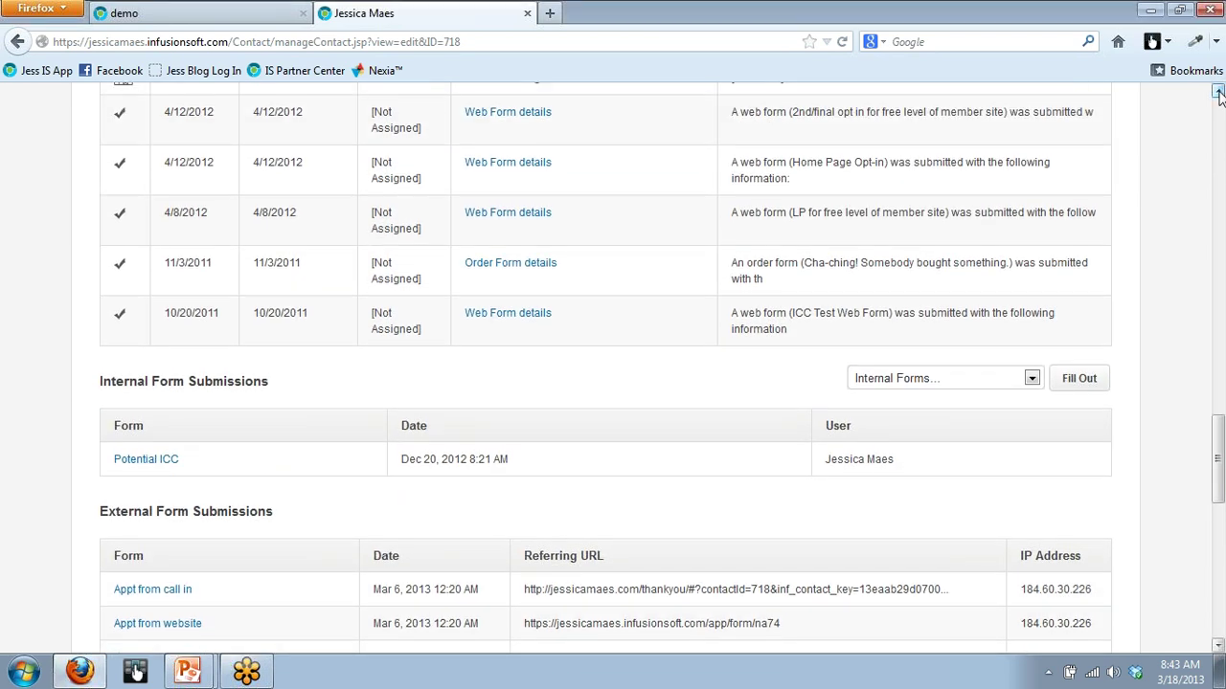
scroll(1218, 91, "up", 3)
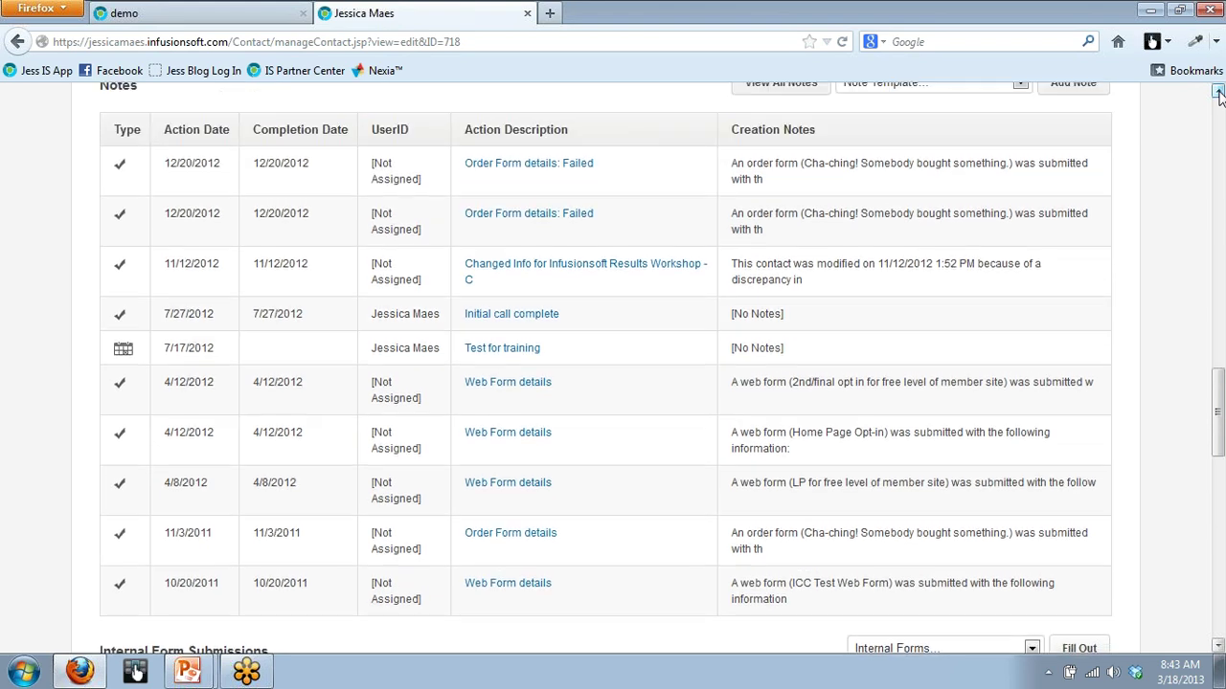
scroll(1218, 91, "up", 6)
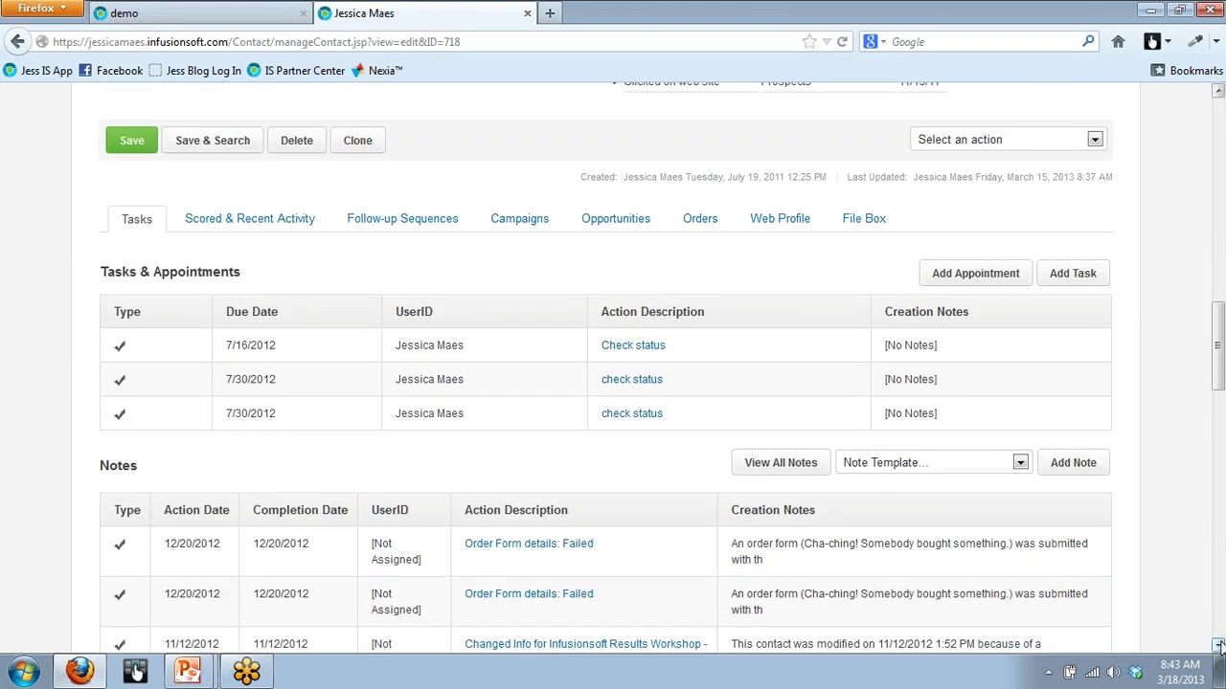
scroll(1218, 646, "down", 7)
scroll(1219, 645, "down", 11)
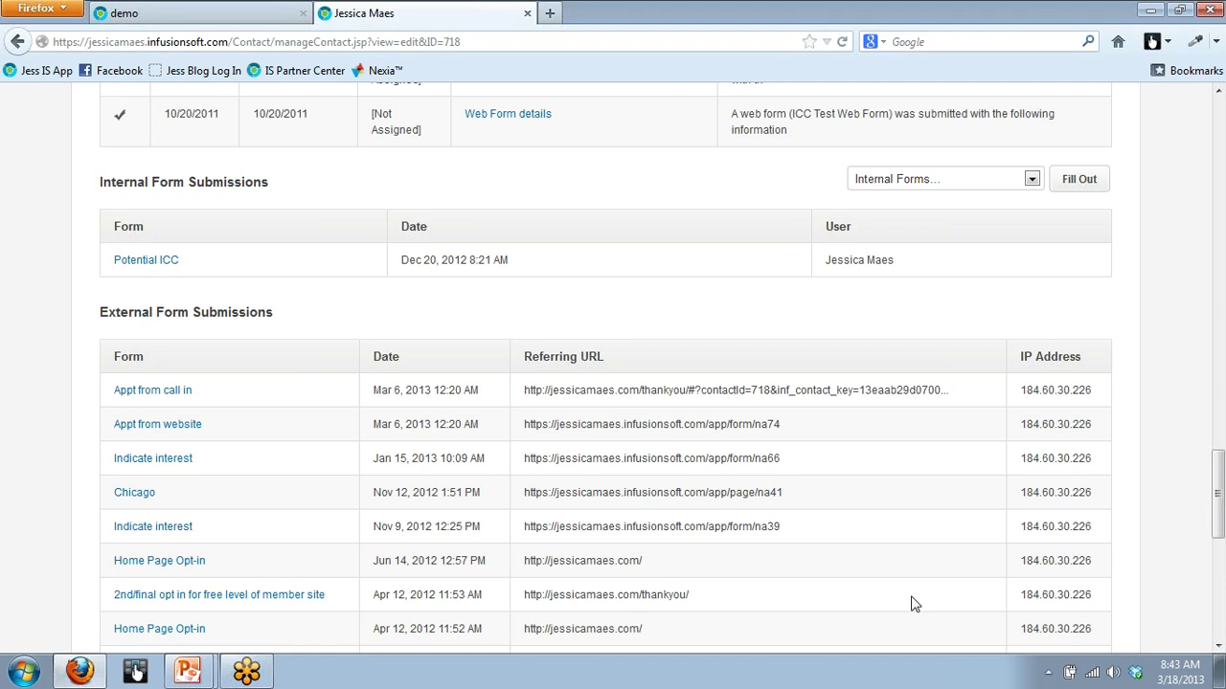
Fill out the Appt from call in internal form for this contact, save it with the prefilled details, and return to Internal Form Submissions.
left_click_drag(1218, 500, 1217, 526)
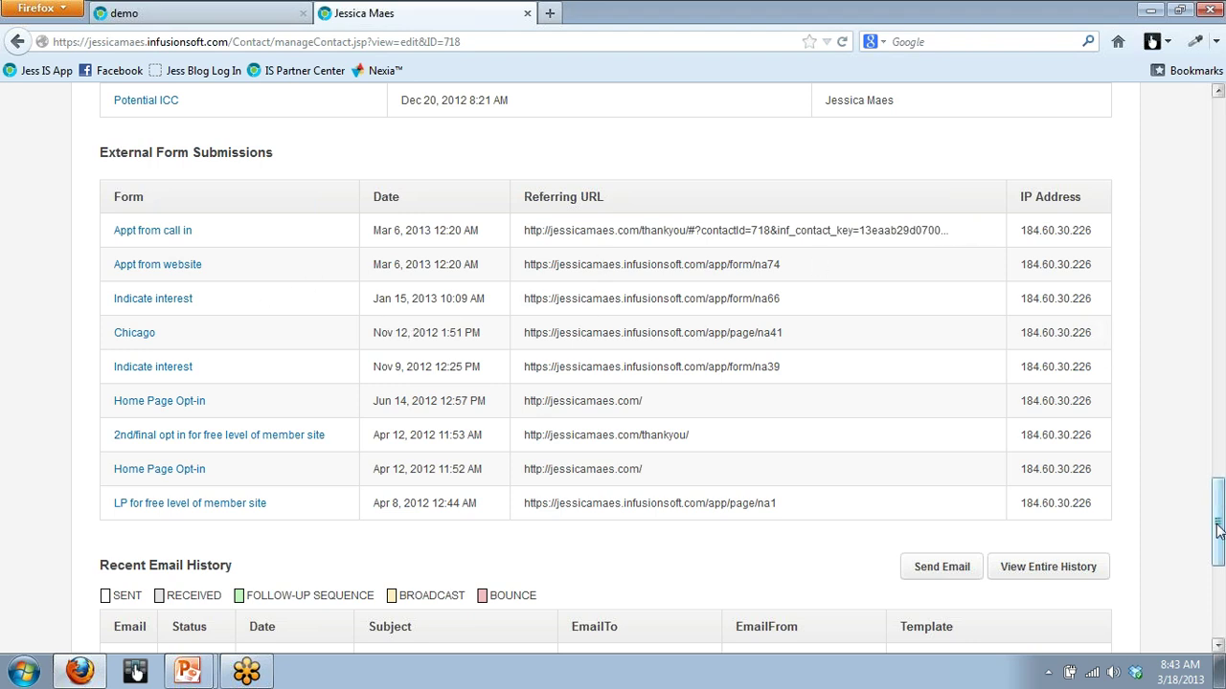
left_click_drag(1217, 532, 1219, 488)
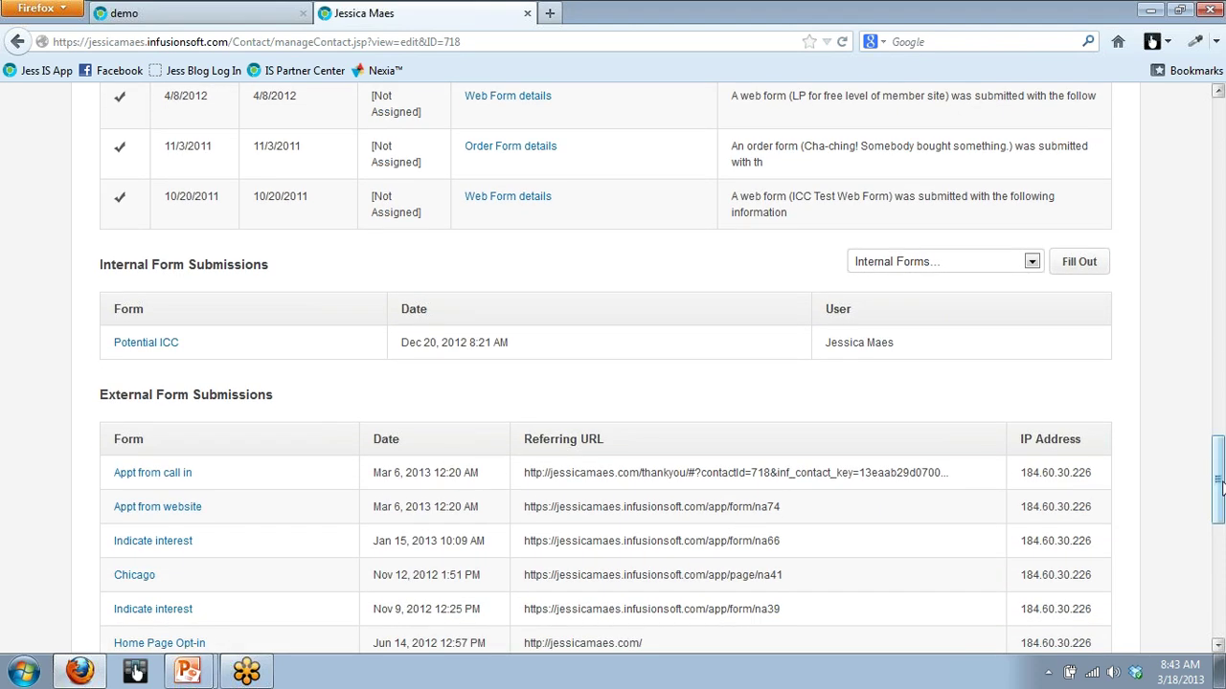
left_click(1032, 262)
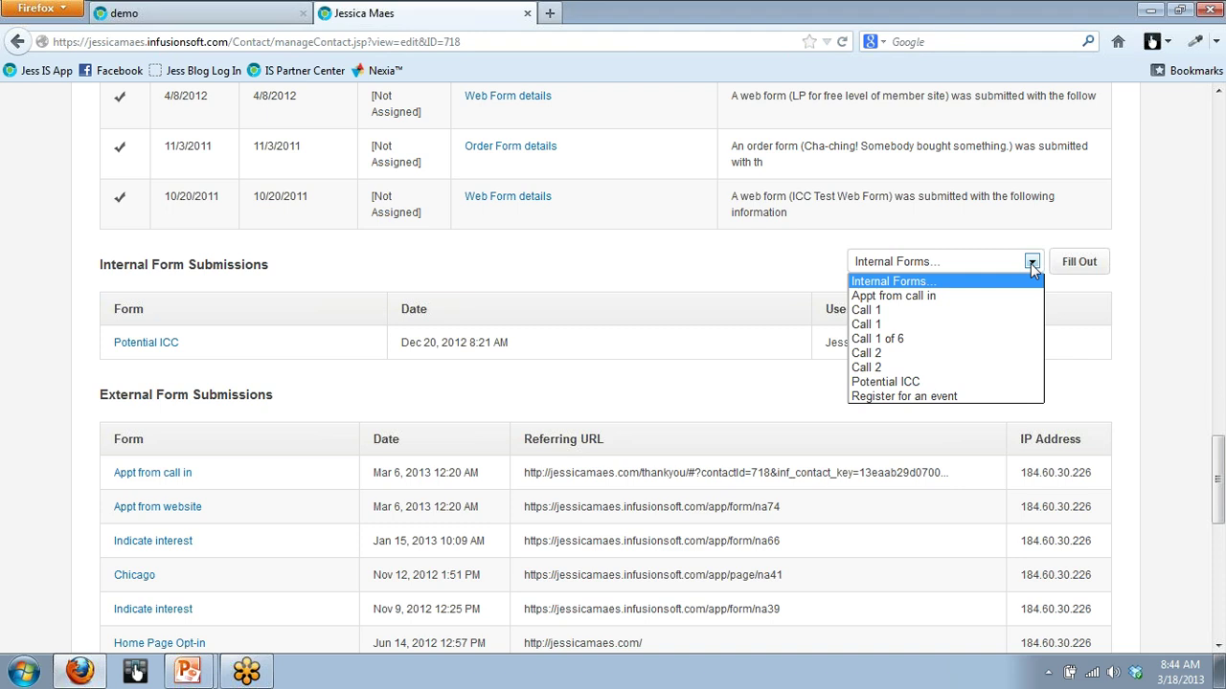
left_click(977, 298)
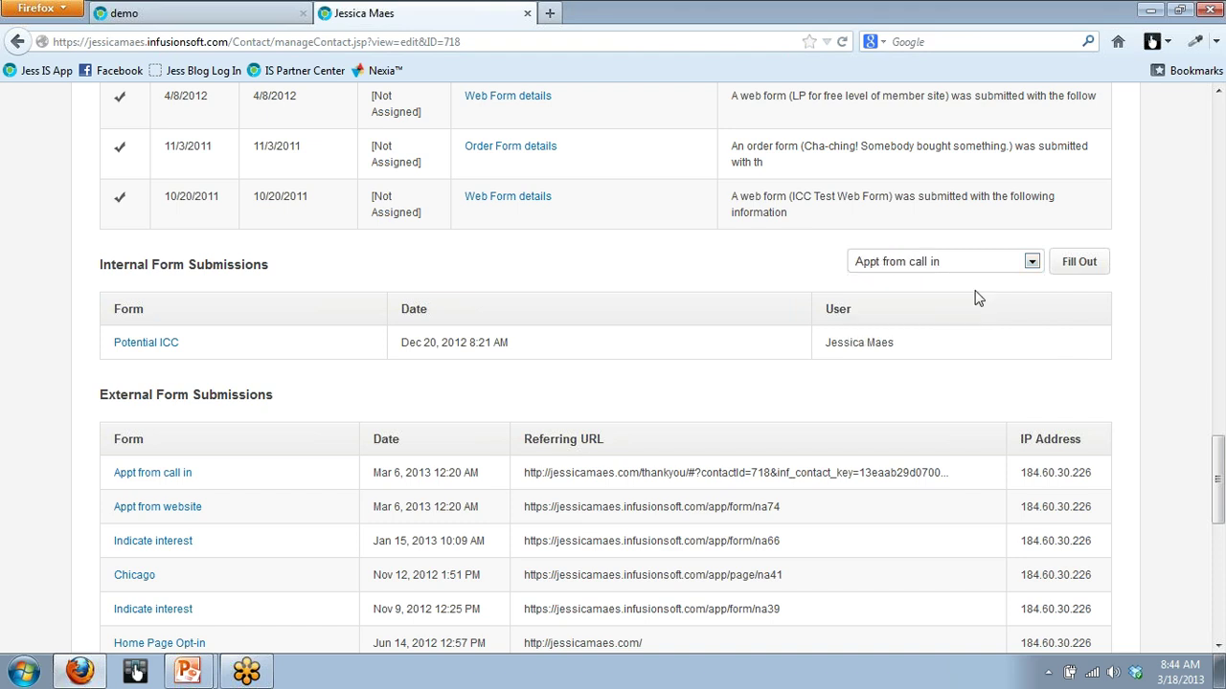
left_click(1093, 262)
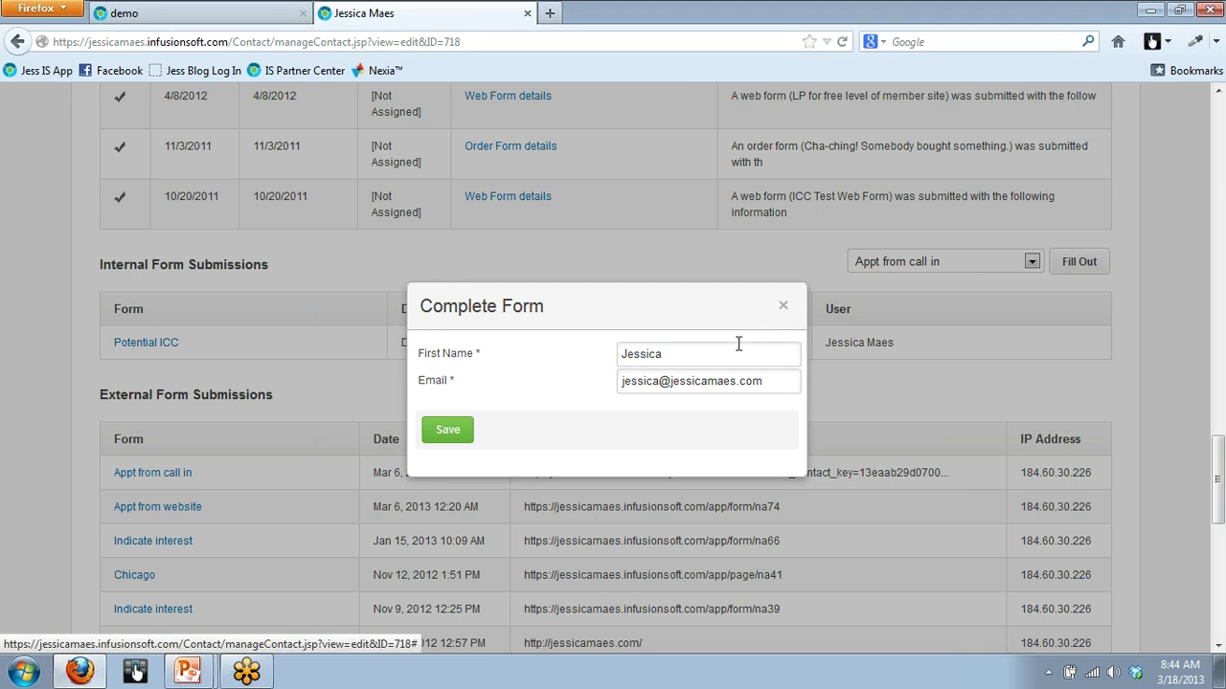
left_click(458, 437)
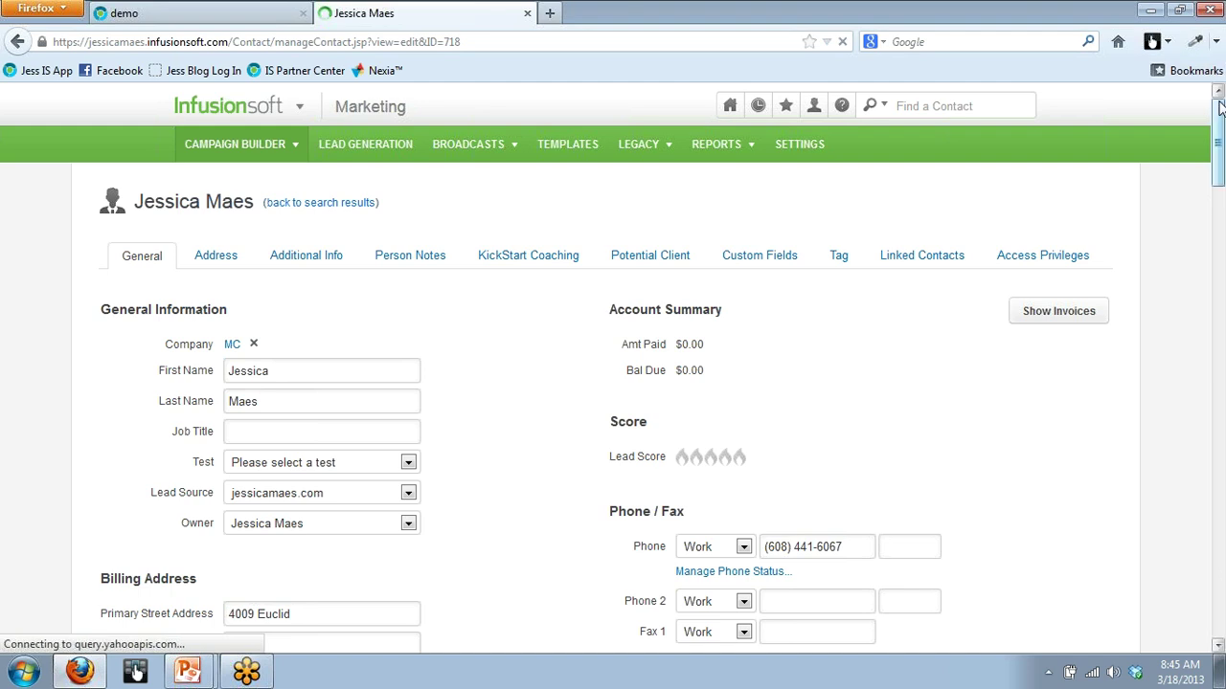
left_click_drag(1218, 105, 1190, 453)
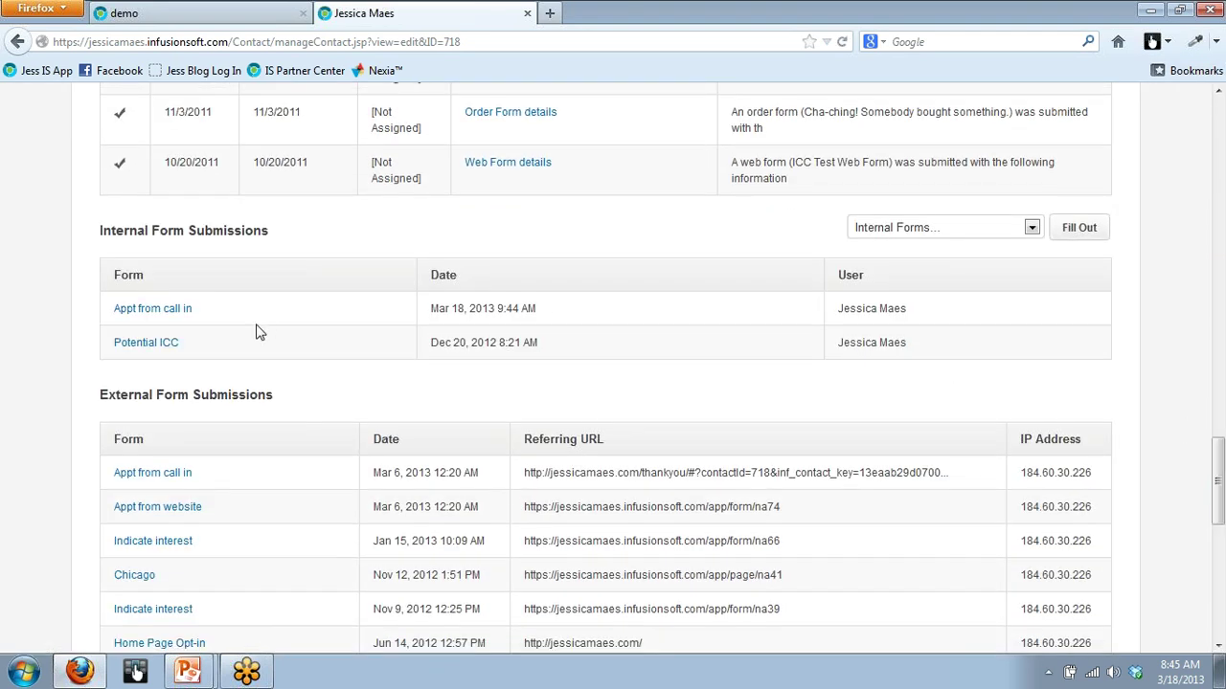